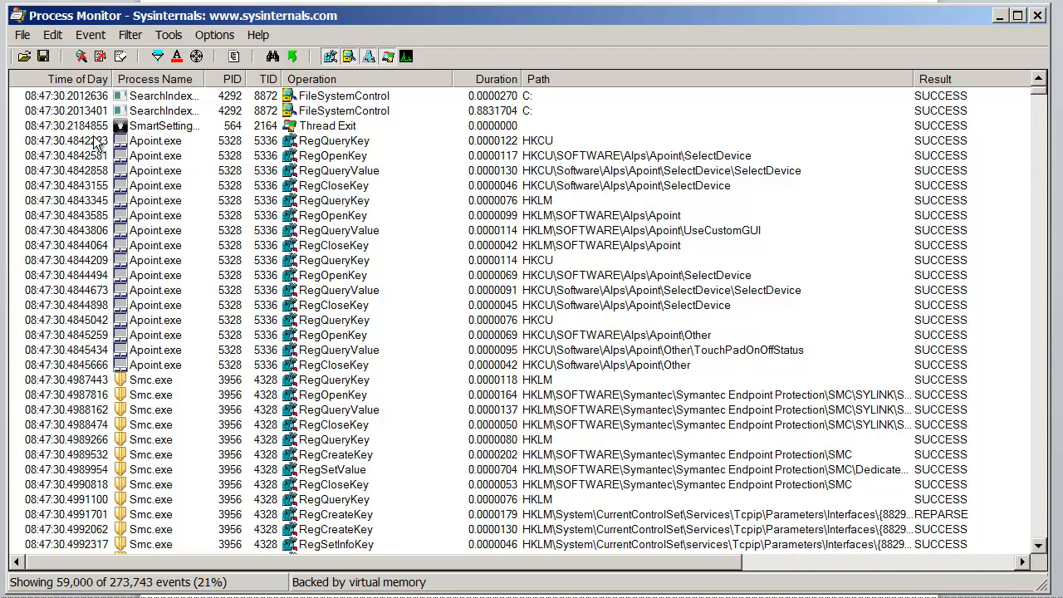
Add an include filter on Process Name is visio.exe and apply it to the trace
click(158, 55)
click(138, 95)
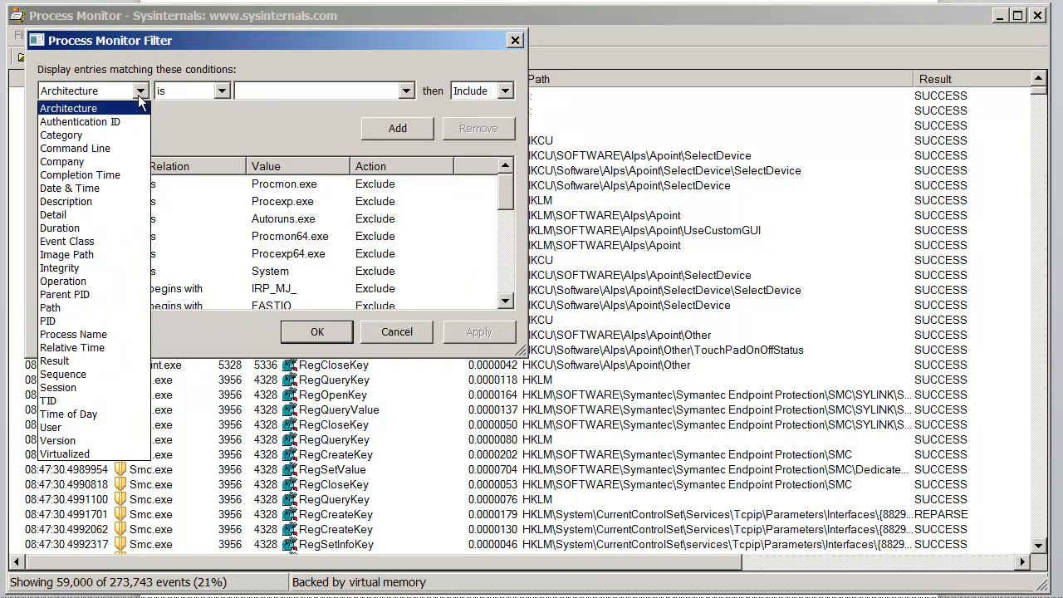
click(97, 334)
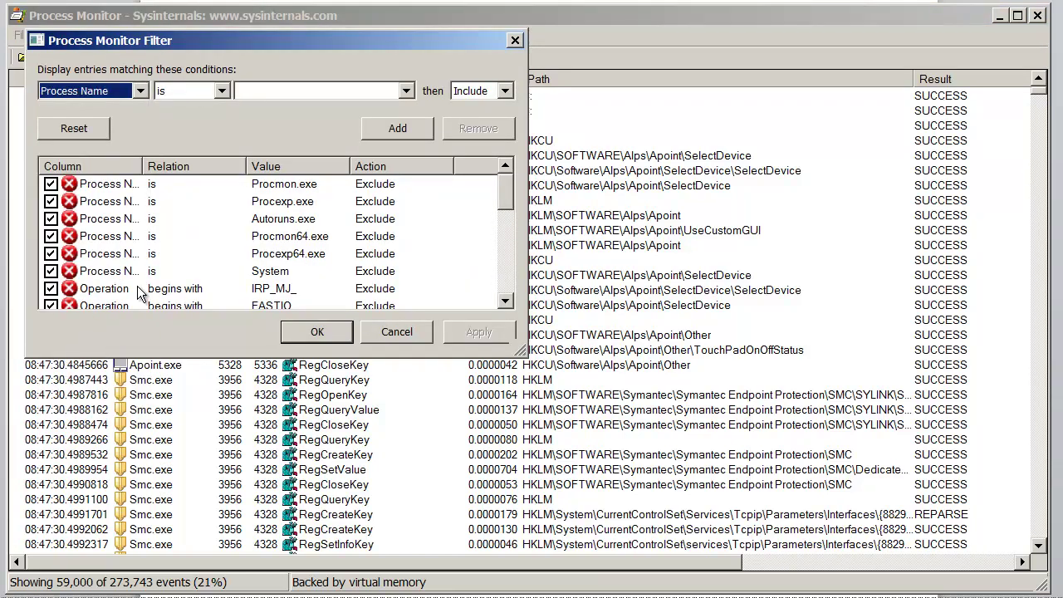
click(283, 93)
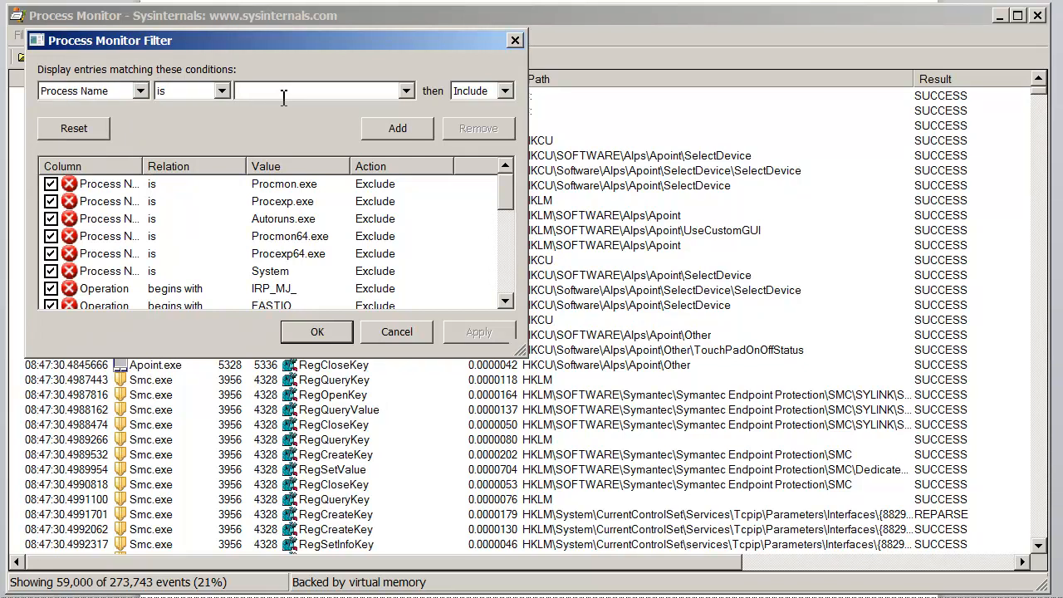
text(visio.exe)
key(Return)
key(Return)
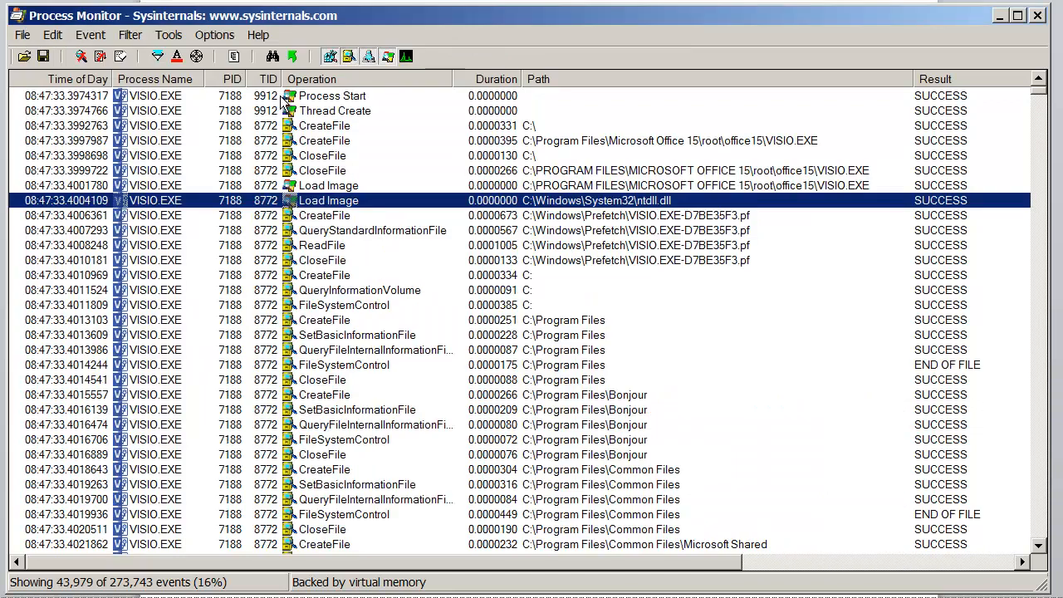
Step through the first VISIO.EXE events: Process Start, Thread Create, CreateFile and Load Image
key(Up)
key(Up)
key(Up)
key(Up)
key(Up)
key(Up)
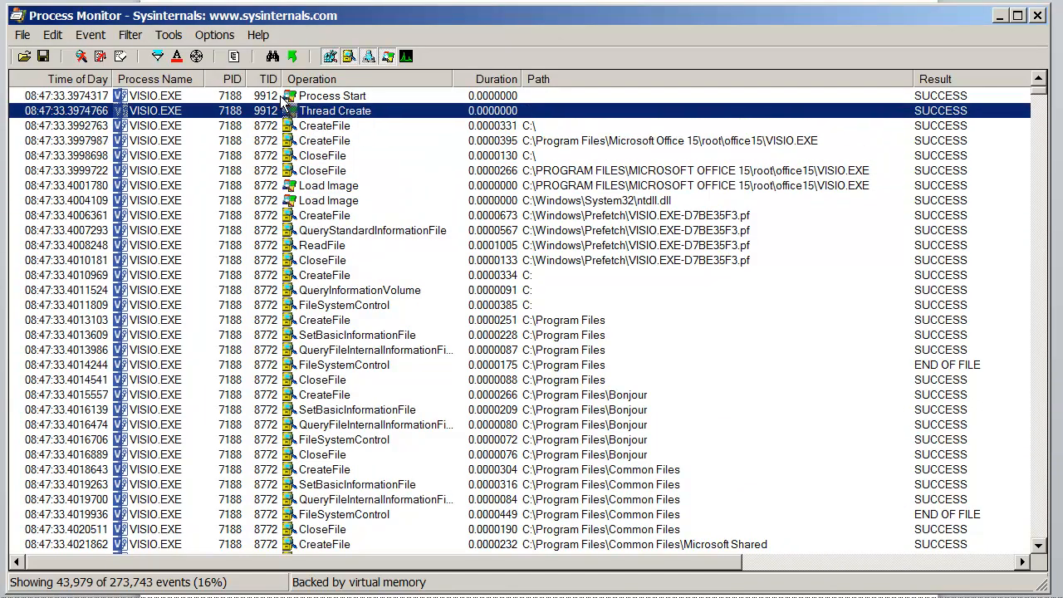
key(Up)
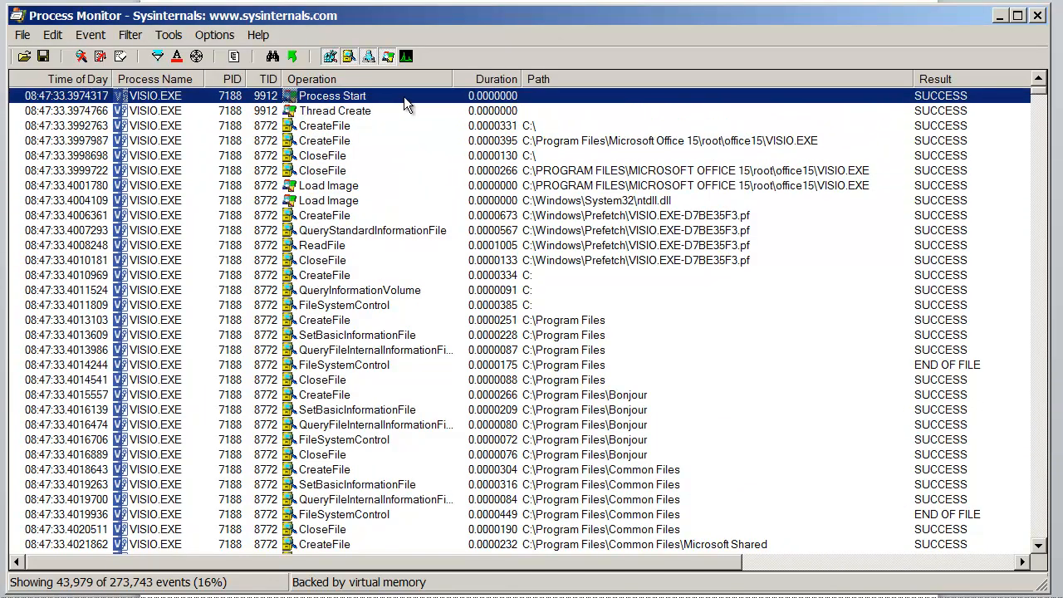
key(Down)
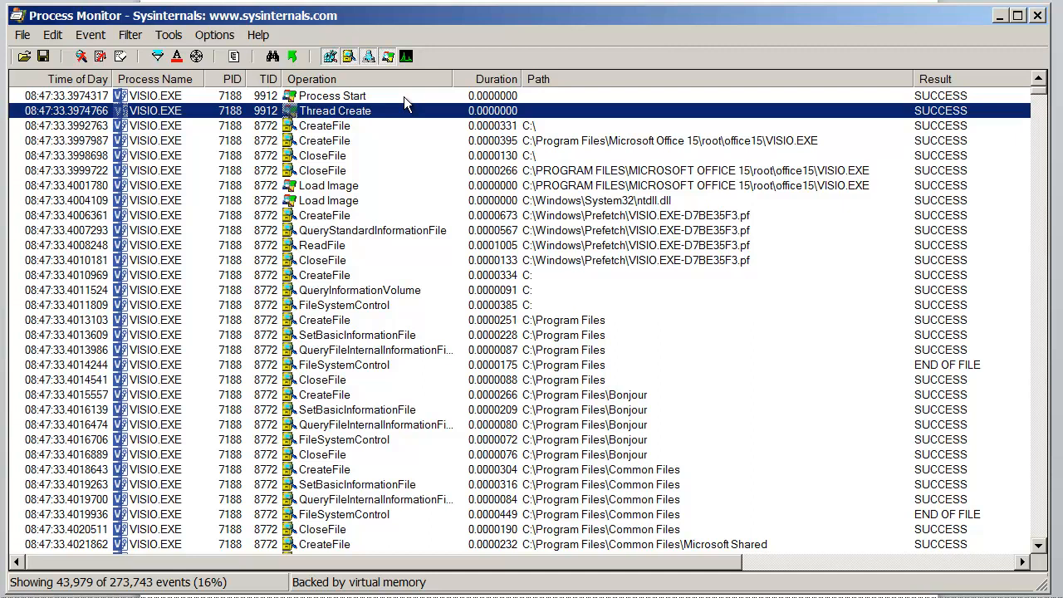
key(Down)
key(Down)
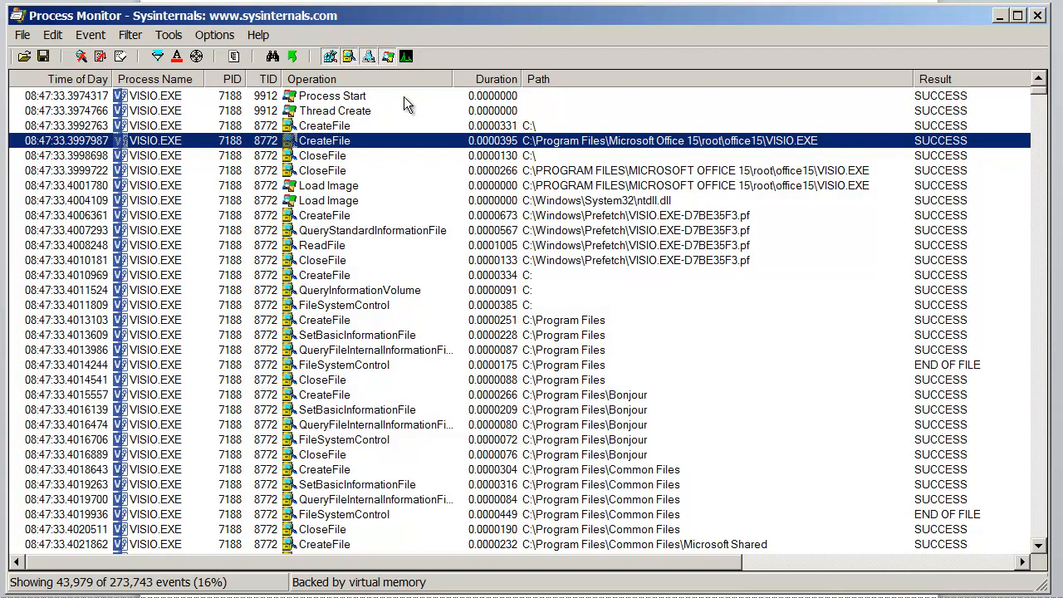
key(Down)
key(Down)
key(Down)
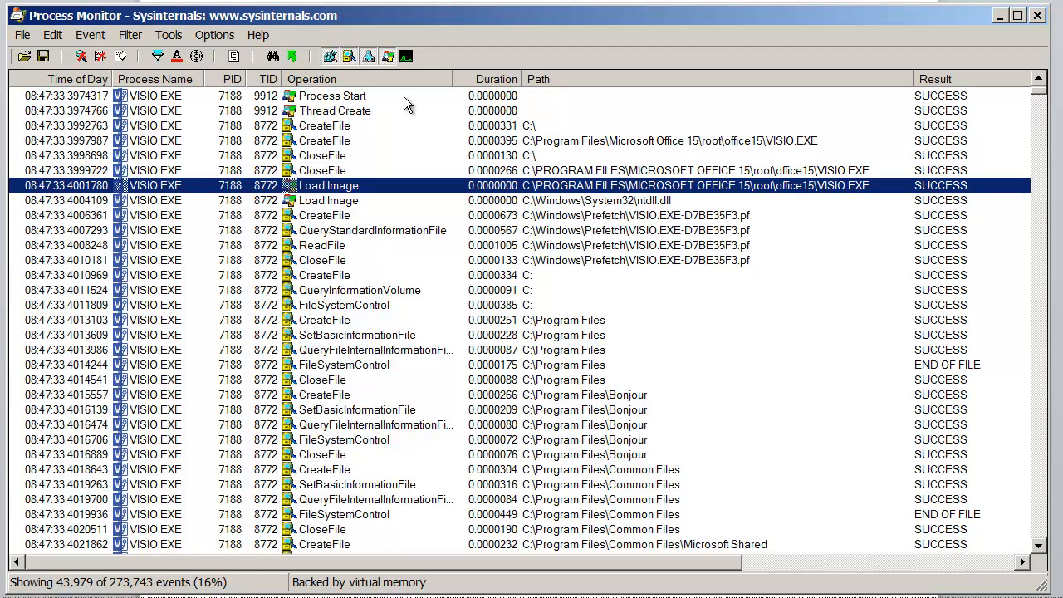
click(330, 203)
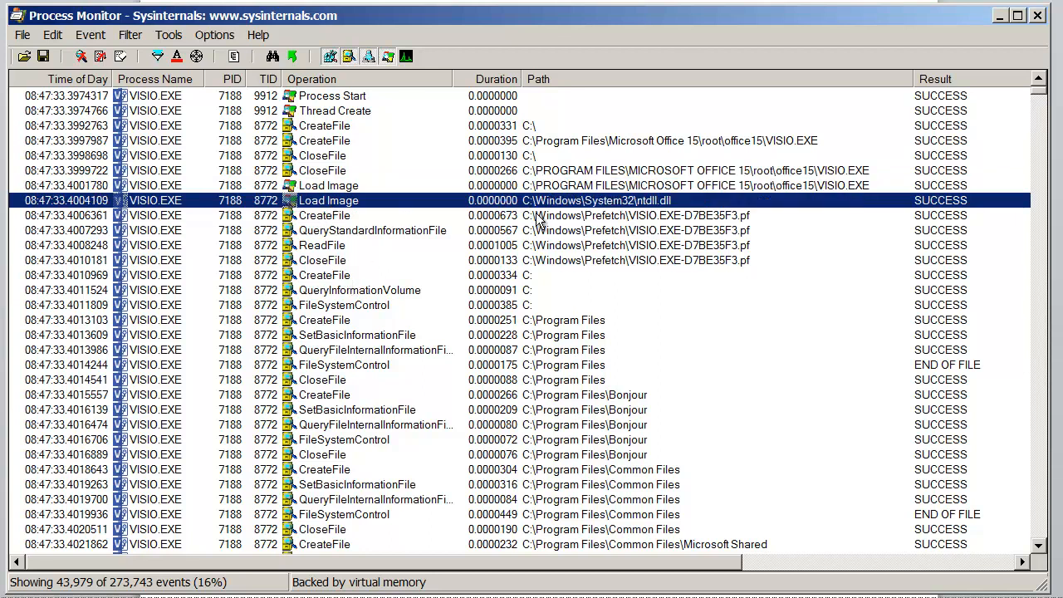
click(329, 189)
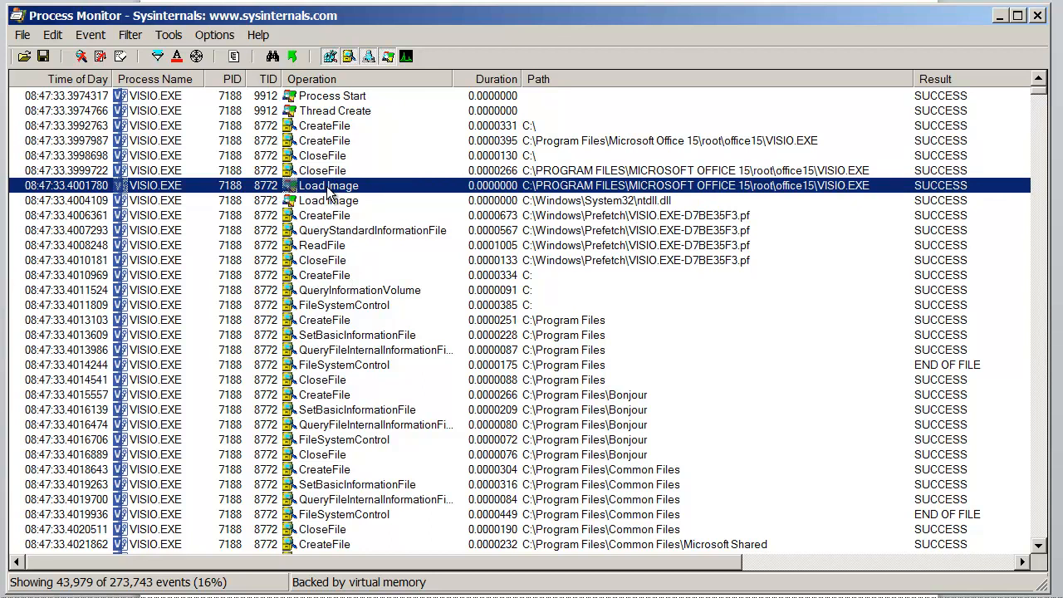
Include only Load Image events from the VISIO.EXE row's context menu
right_click(329, 189)
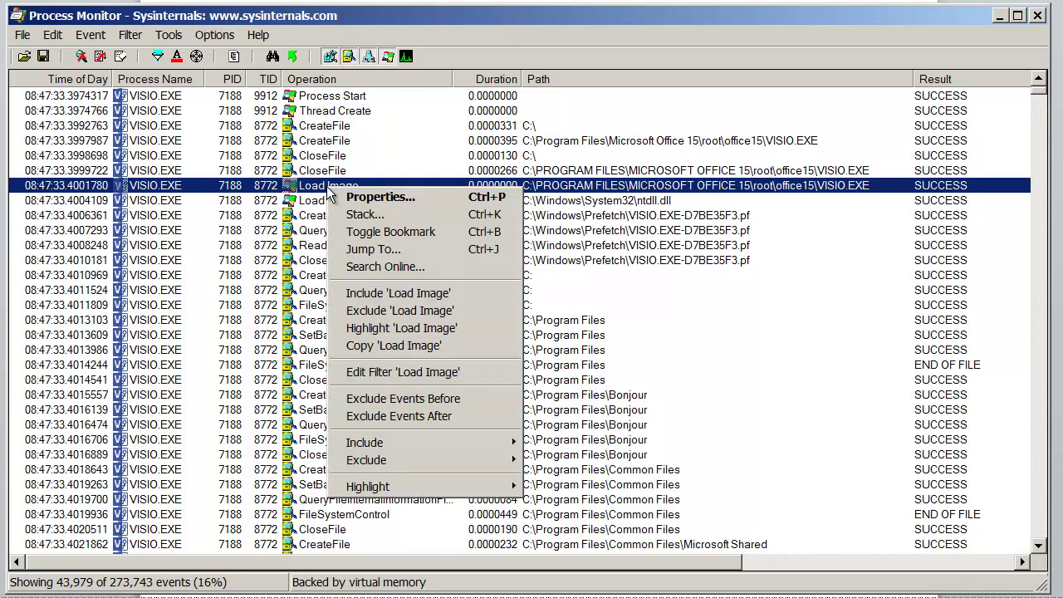
click(363, 295)
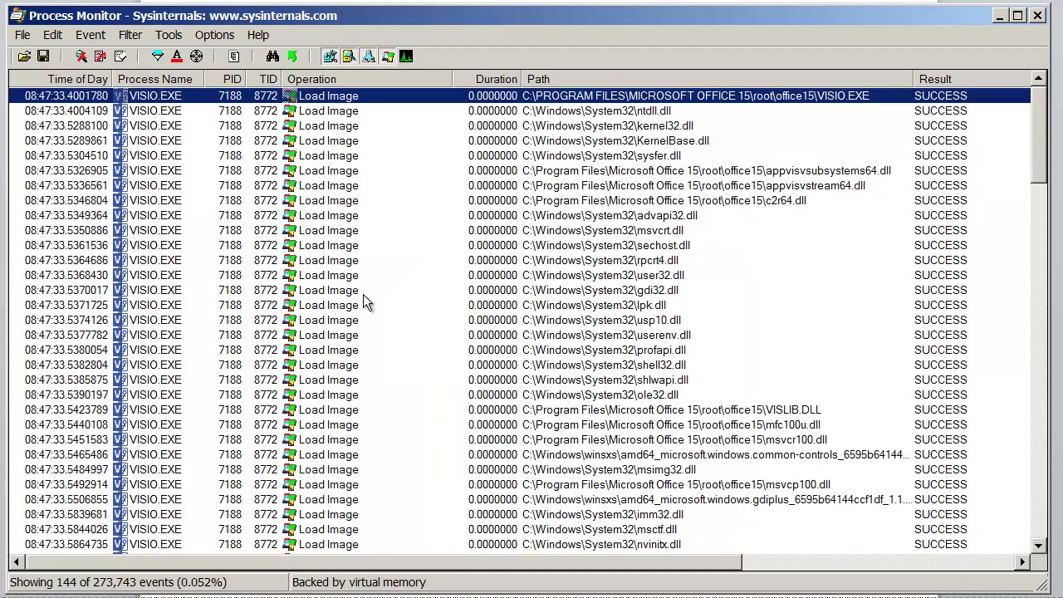
Review the first Load Image event's Process details and step through ntdll, kernel32, KernelBase and sysfer loads
double_click(321, 101)
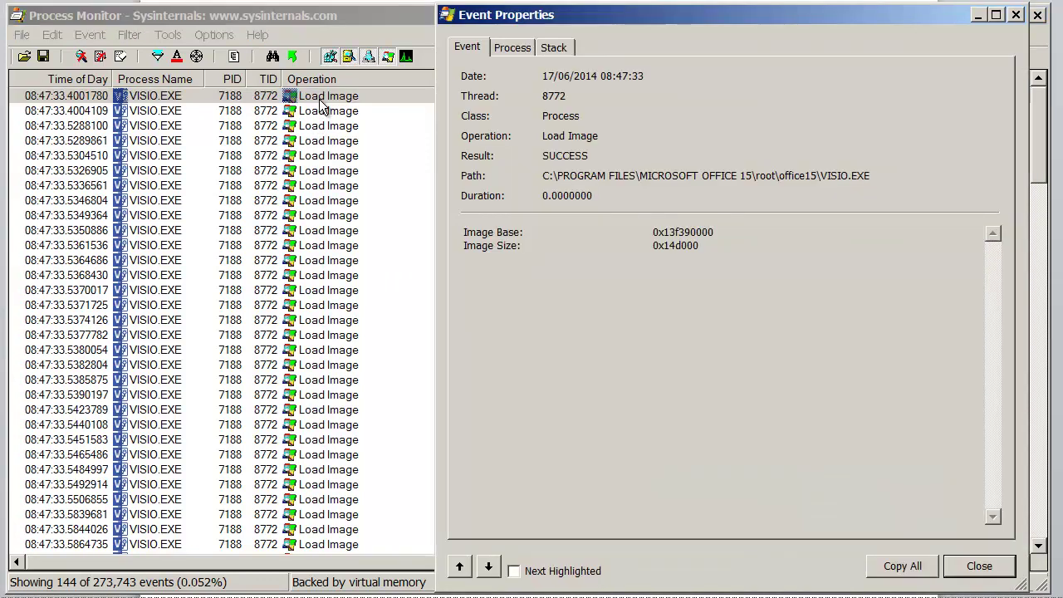
click(509, 50)
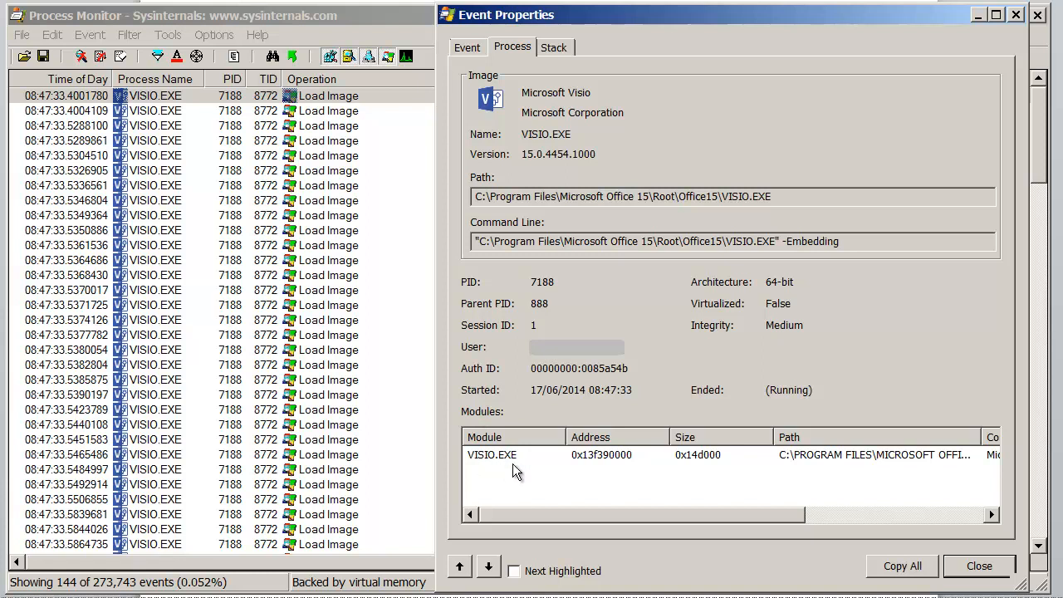
click(489, 568)
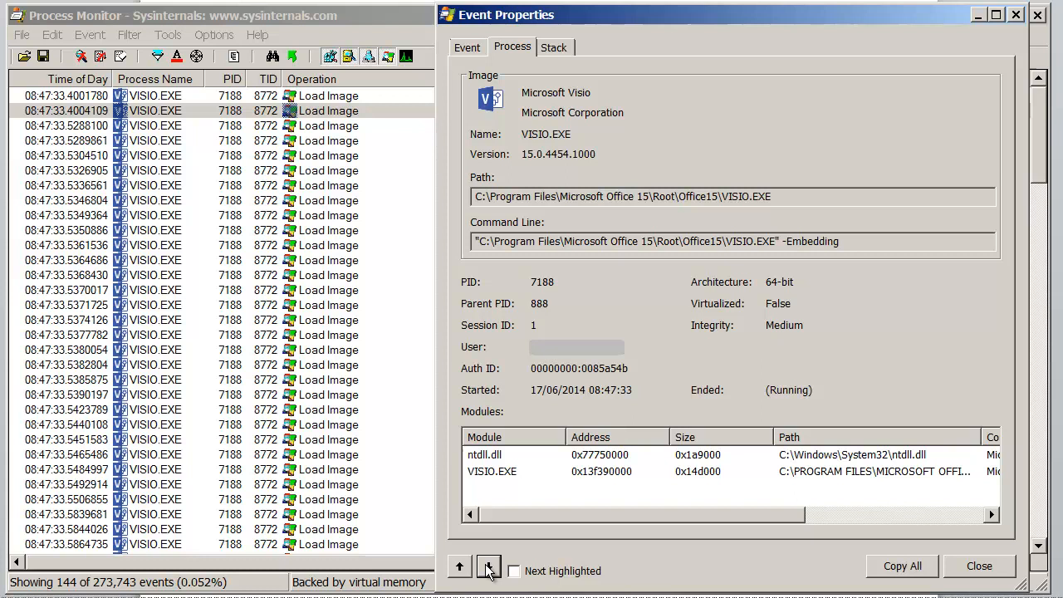
click(489, 567)
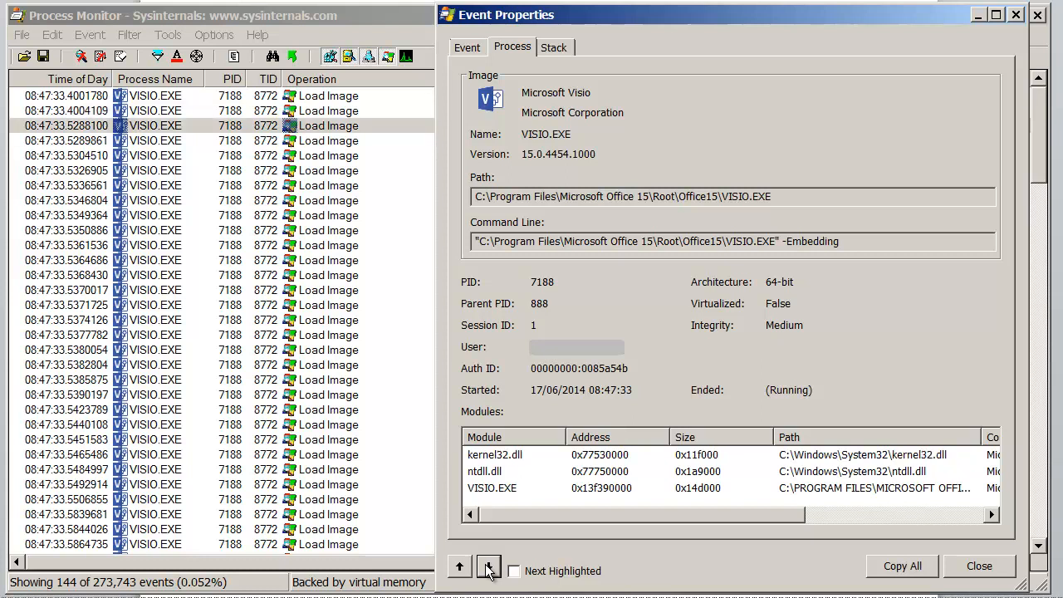
click(489, 567)
click(488, 567)
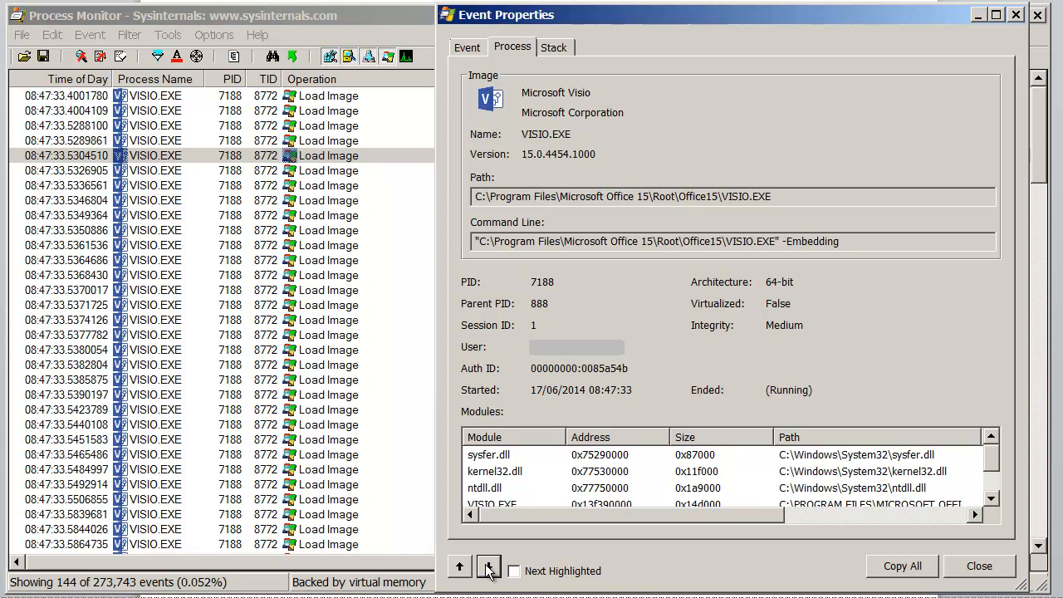
click(970, 568)
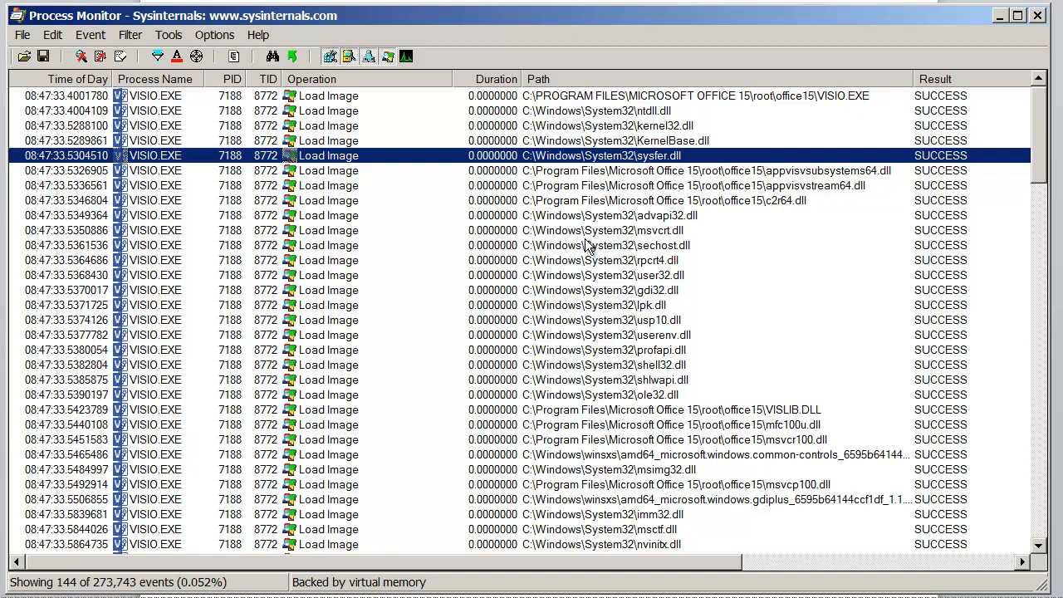
key(alt+Tab)
click(156, 56)
click(111, 204)
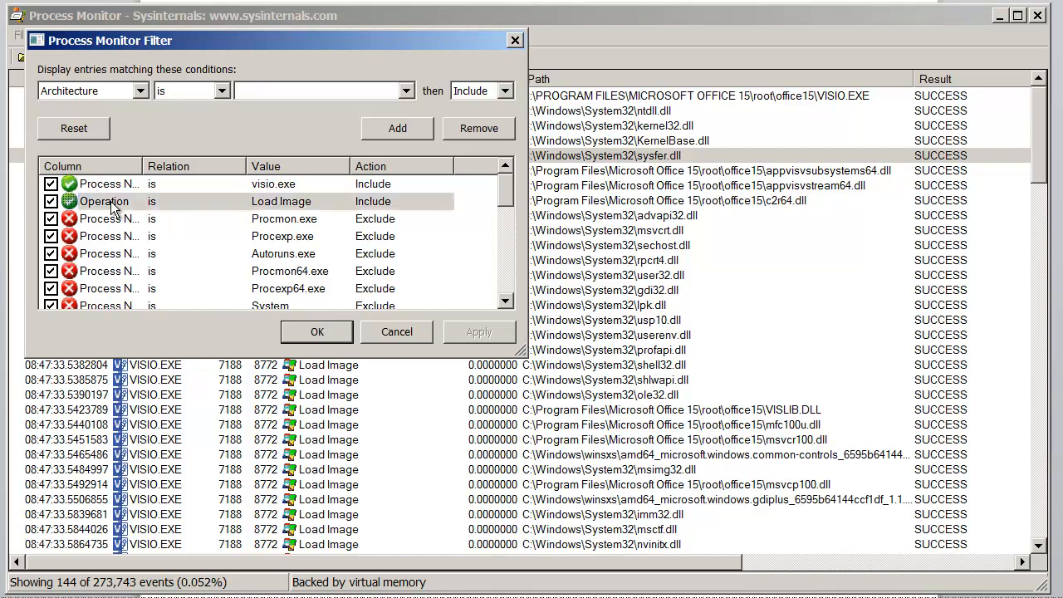
click(489, 132)
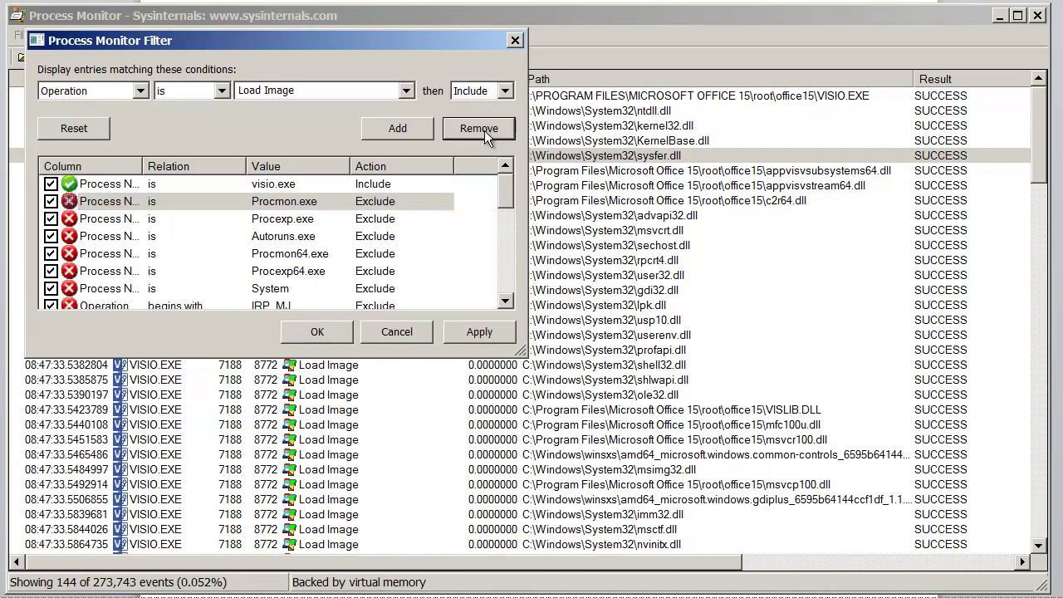
click(332, 332)
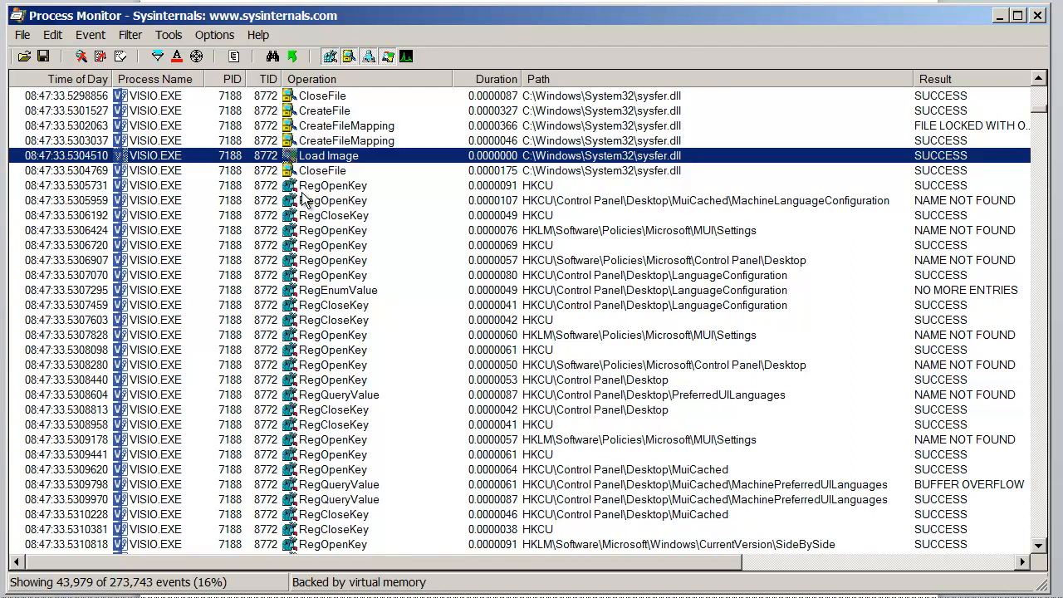
Find the next event matching 'fontcache' in the VISIO.EXE trace
key(ctrl+f)
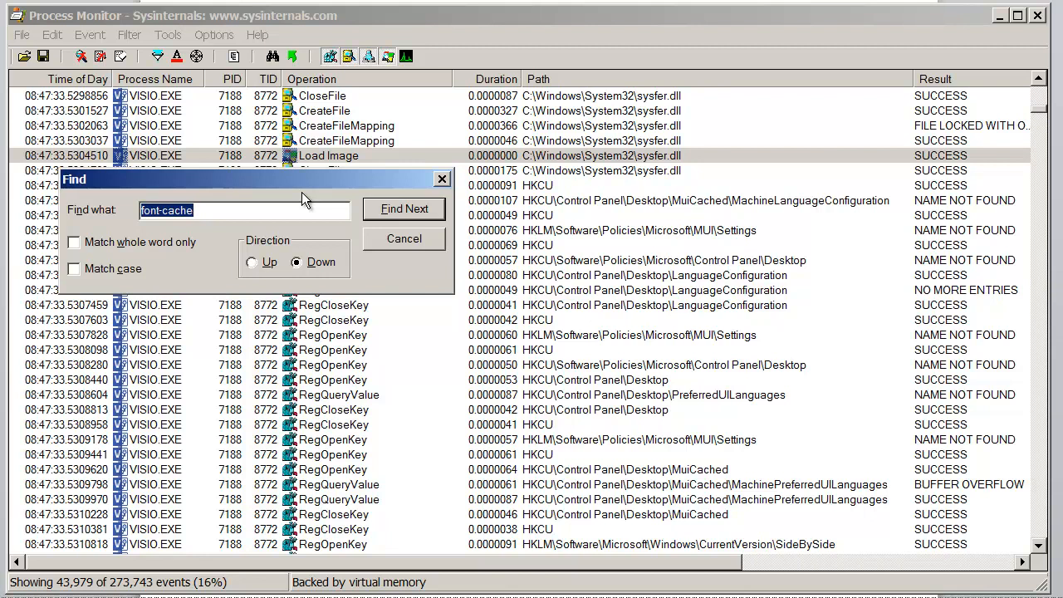
text(font)
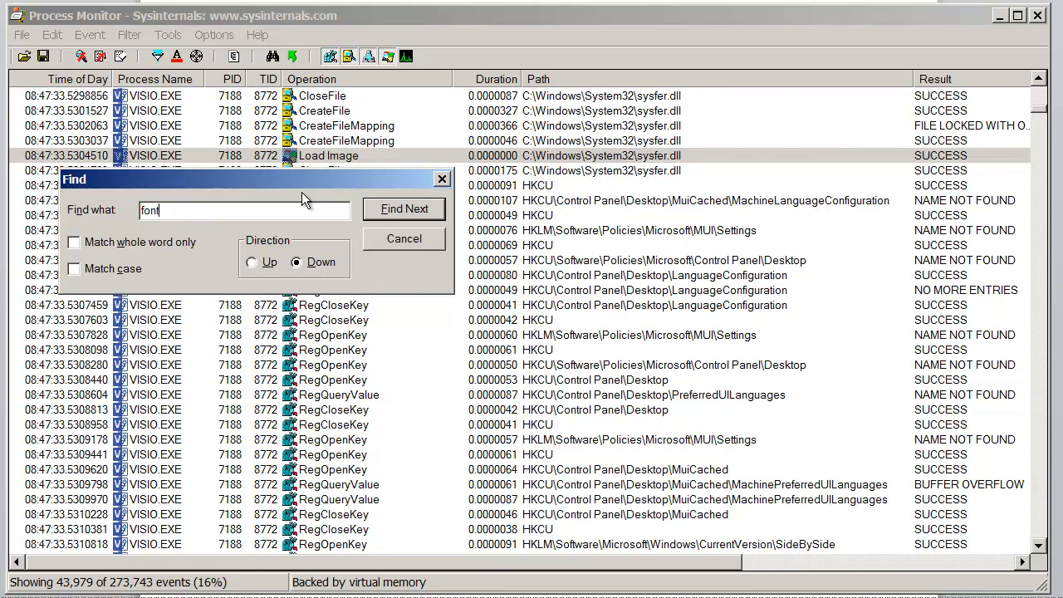
text(-cache)
key(Return)
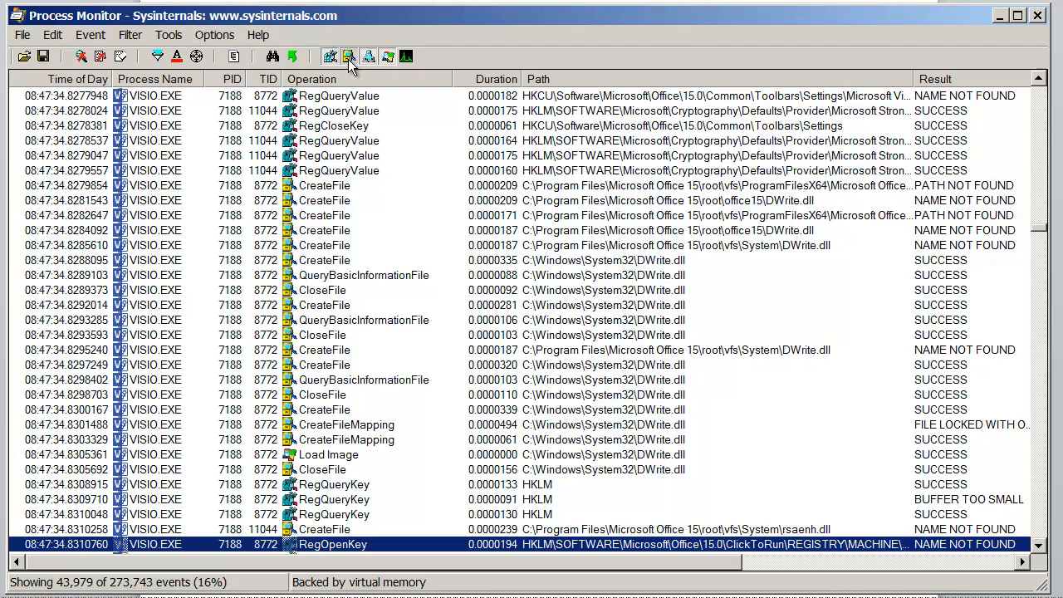
Leave only file-system events shown by turning off registry activity
click(348, 59)
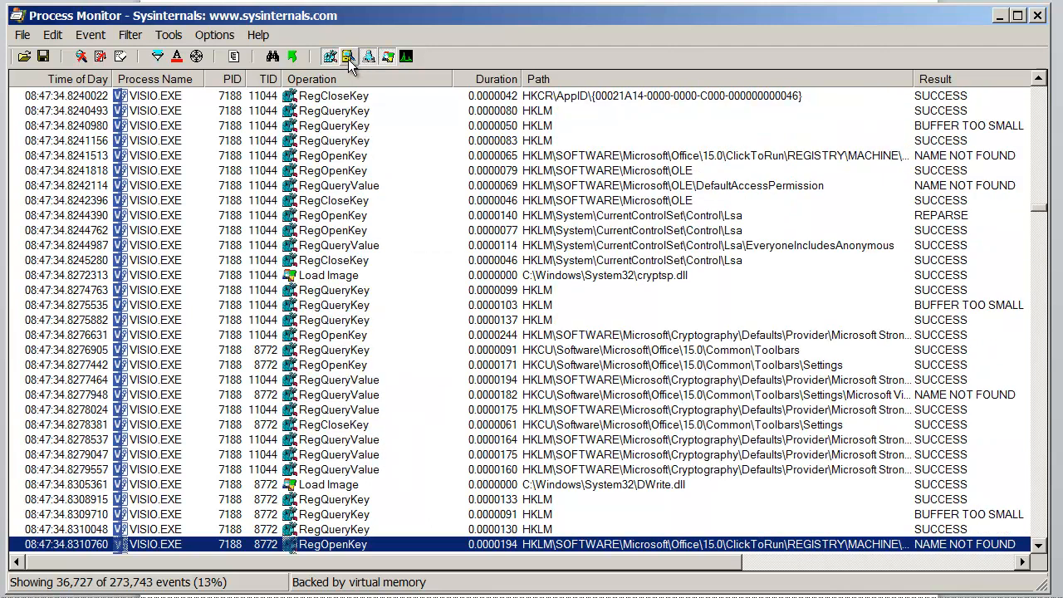
click(348, 59)
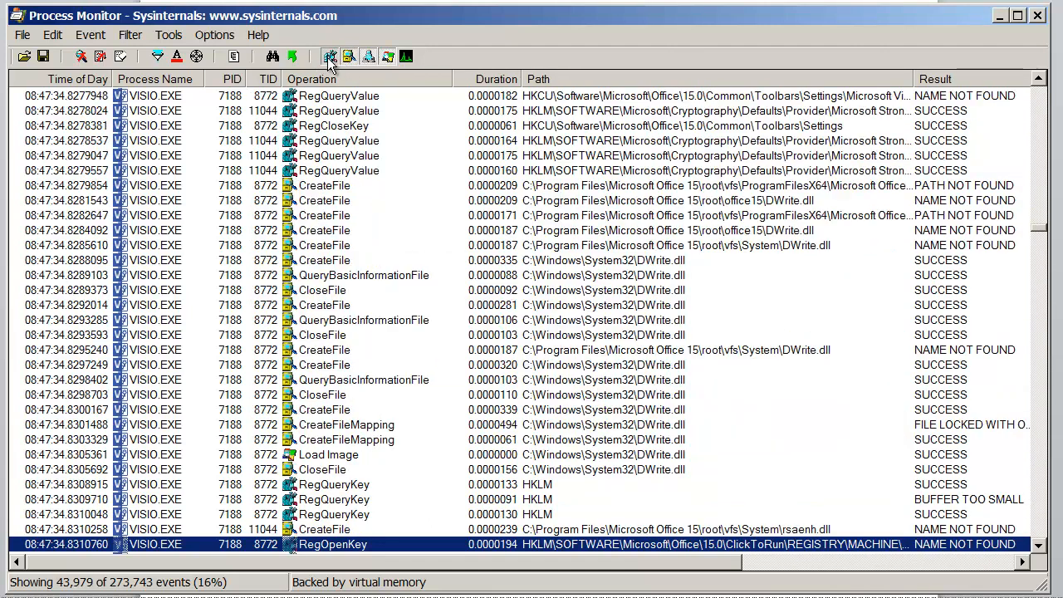
click(329, 57)
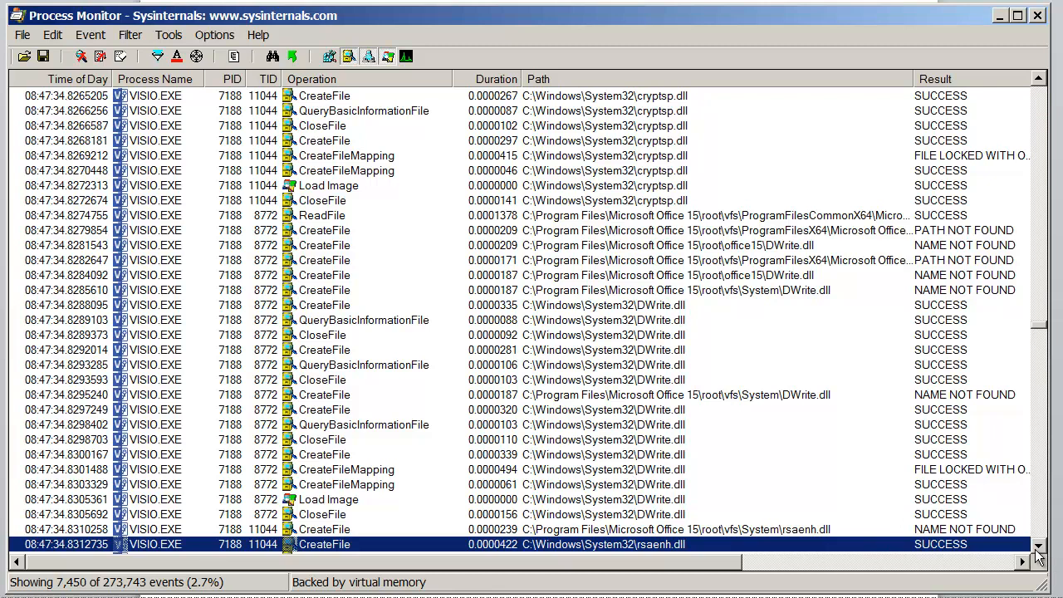
Search for fontcache and select the locked CreateFileMapping events on GDIPFONTCACHEV1.DAT
key(ctrl+f)
key(Return)
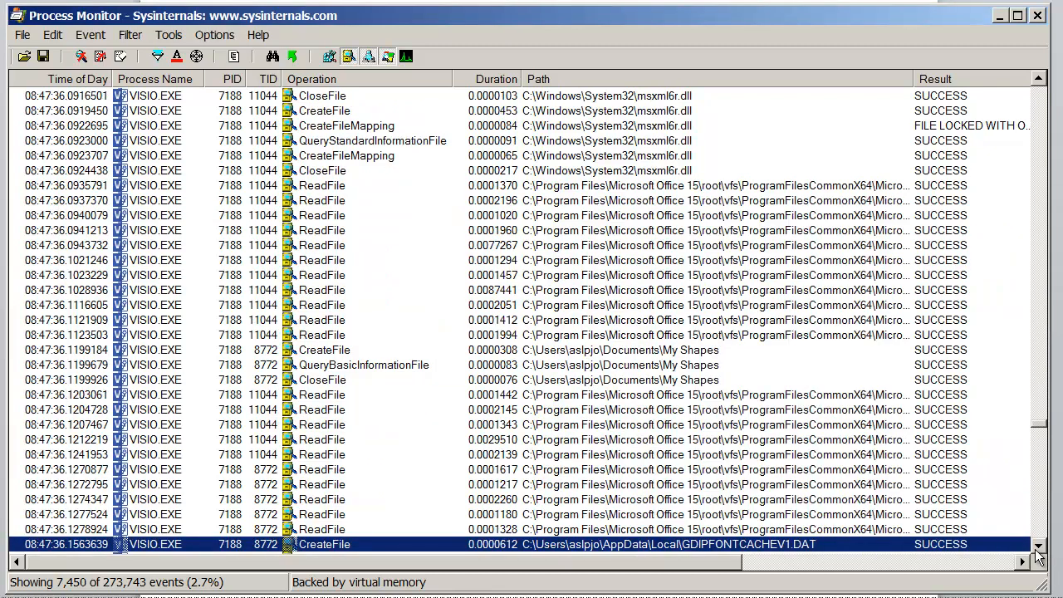
key(ctrl+Home)
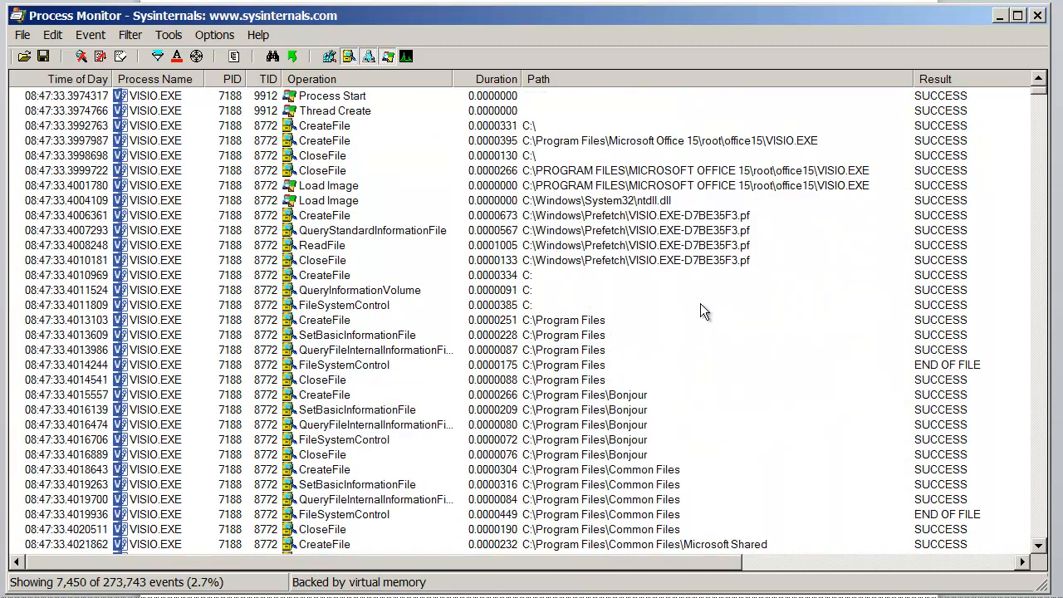
key(ctrl+f)
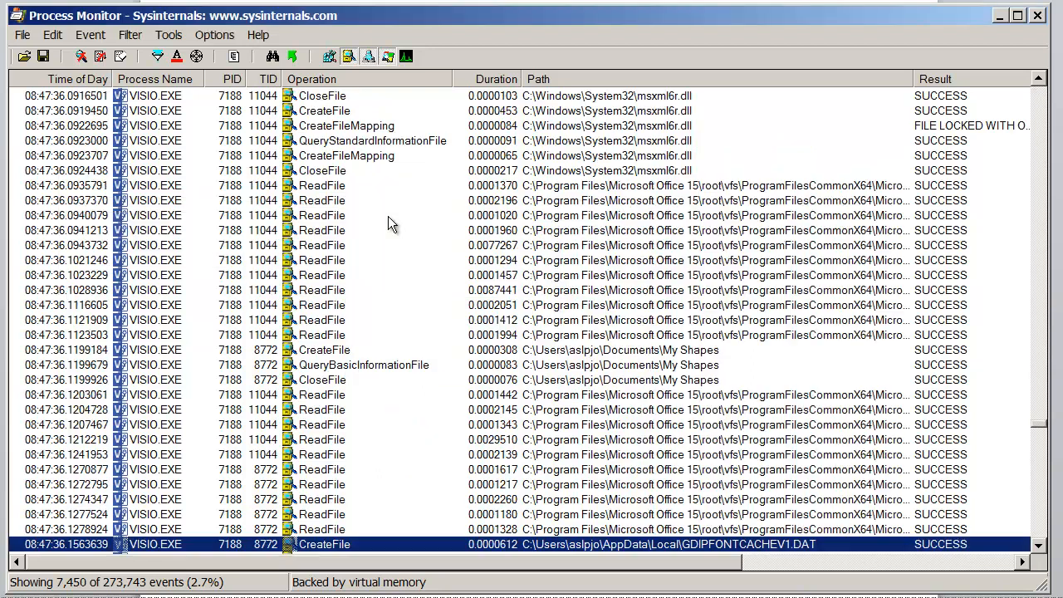
click(1038, 545)
click(1038, 545)
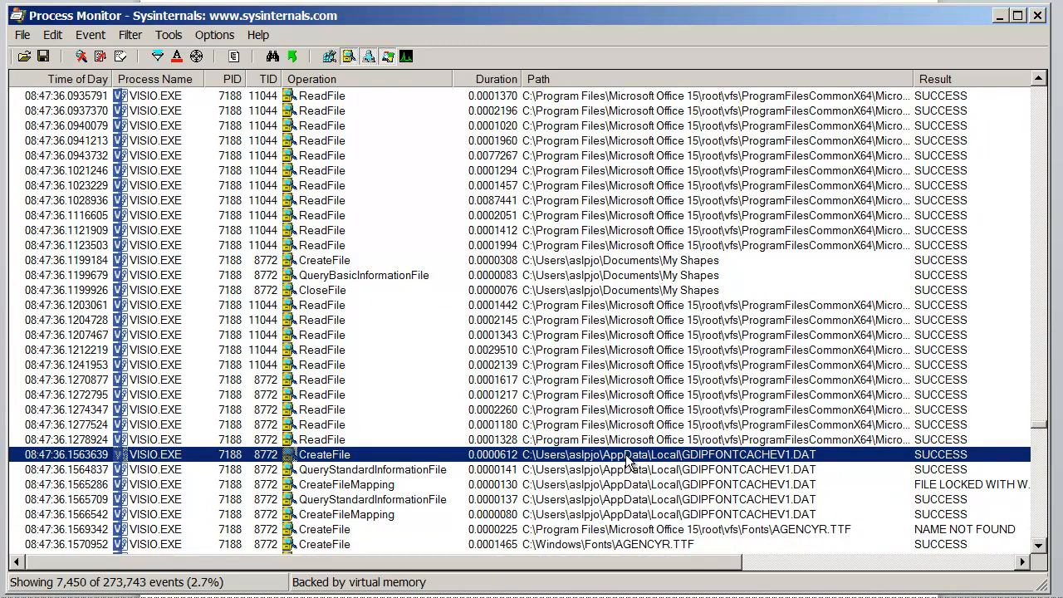
key(Down)
key(Down)
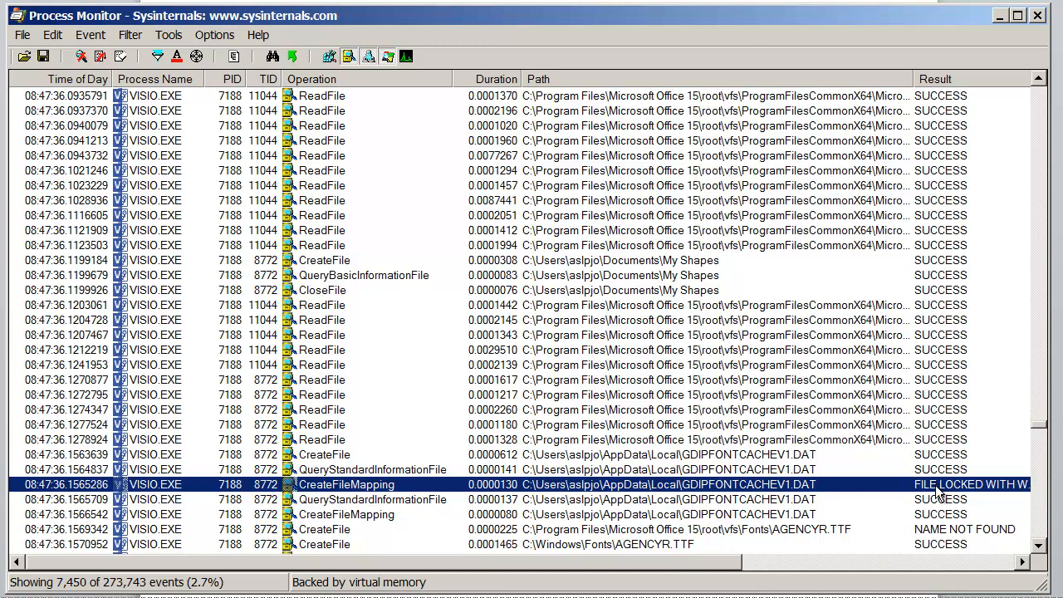
mouse_move(717, 563)
mouse_down()
mouse_move(926, 564)
mouse_move(952, 577)
mouse_up()
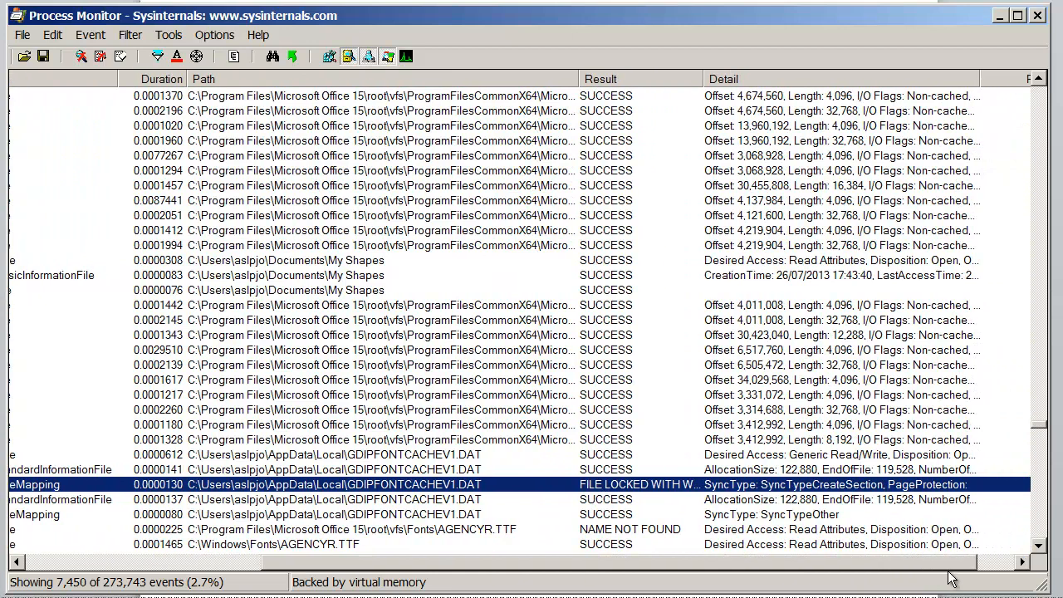
drag(952, 579, 408, 544)
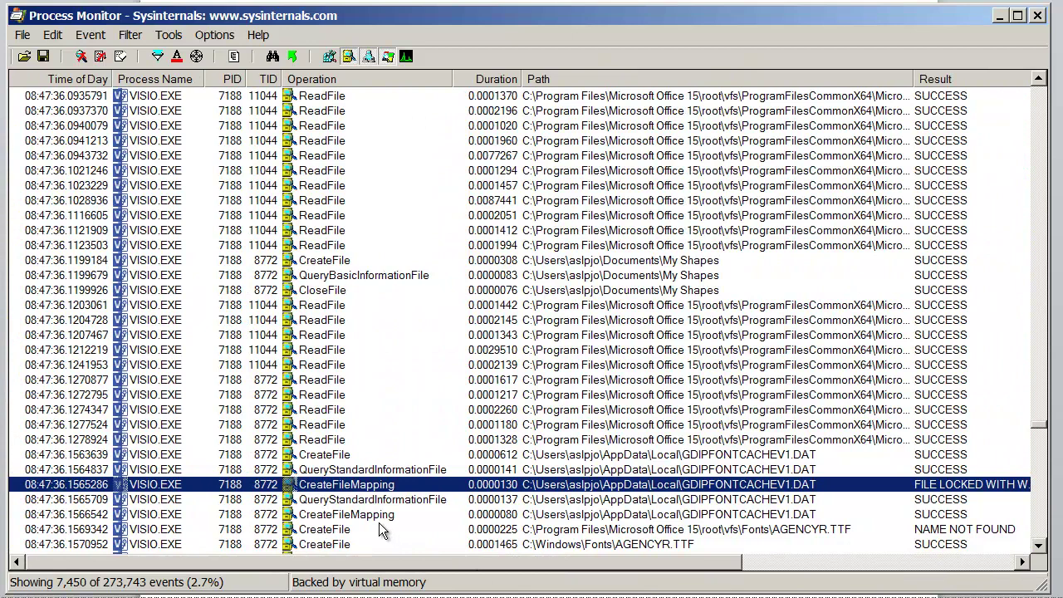
click(375, 514)
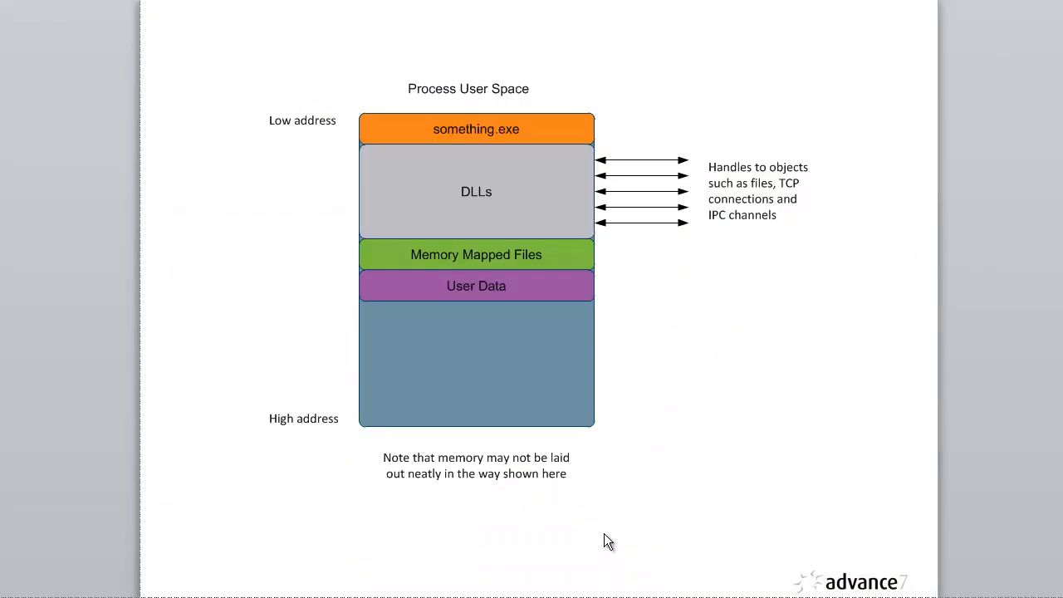
Switch away to Word, then bring Process Explorer to the front with Alt+Tab
key(alt+Tab)
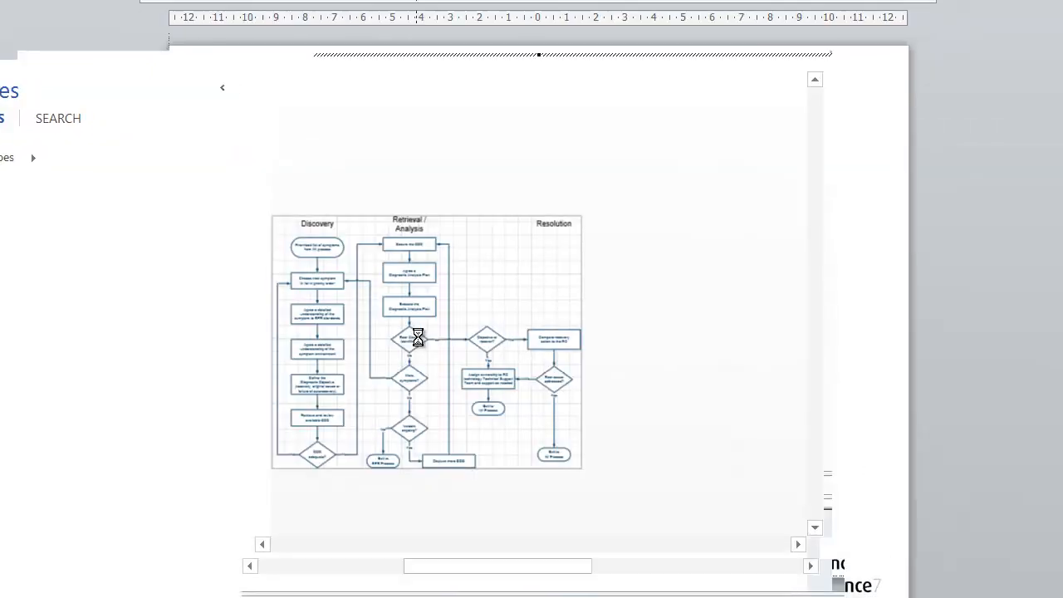
key(alt+Tab)
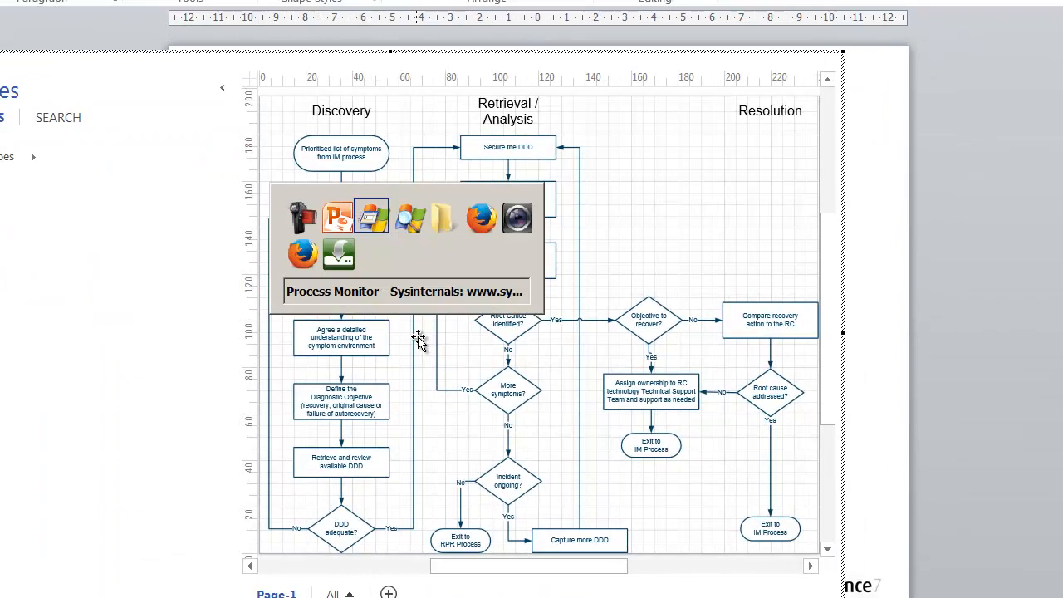
key(alt+Tab)
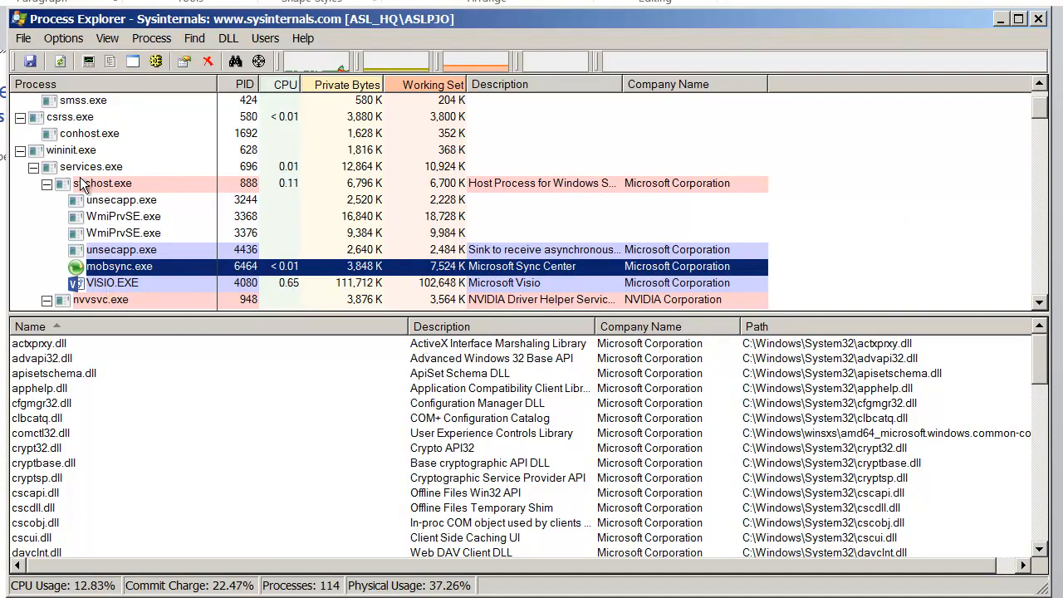
Select VISIO.EXE in the process tree and keep the lower pane in DLL view
click(100, 285)
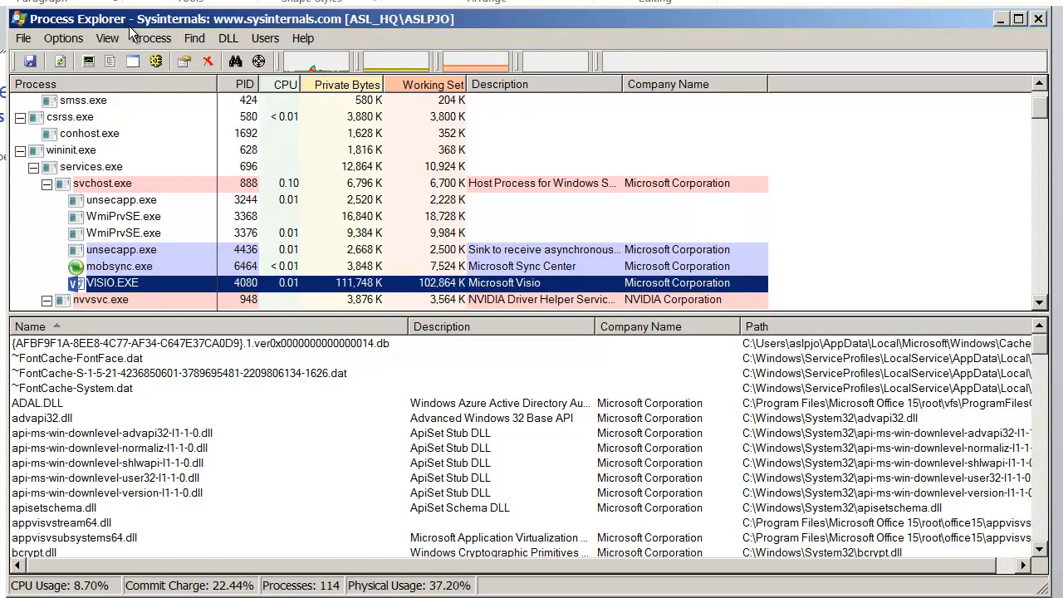
click(110, 42)
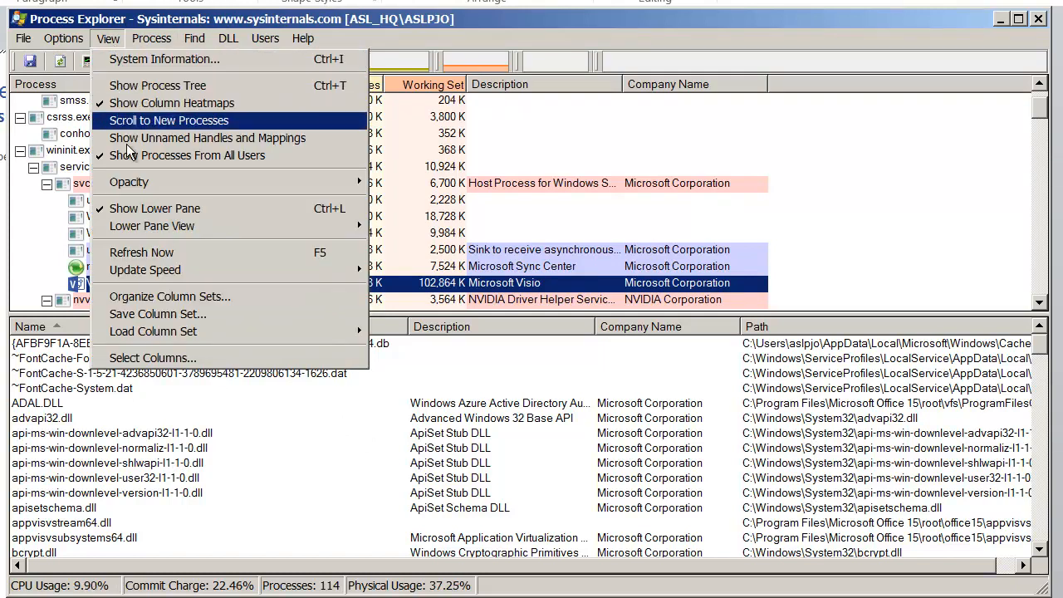
mouse_move(152, 226)
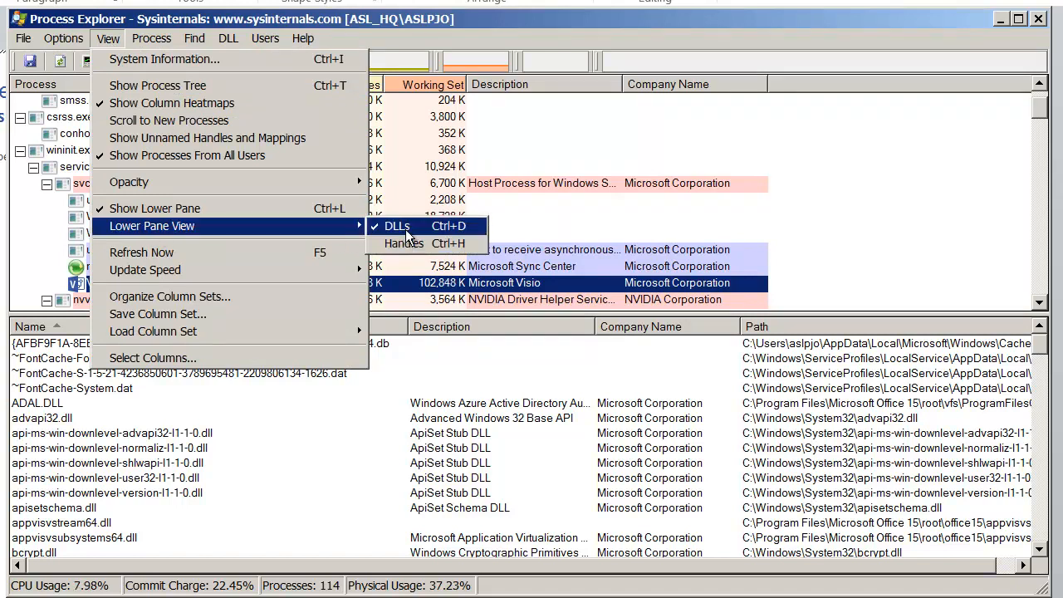
click(221, 403)
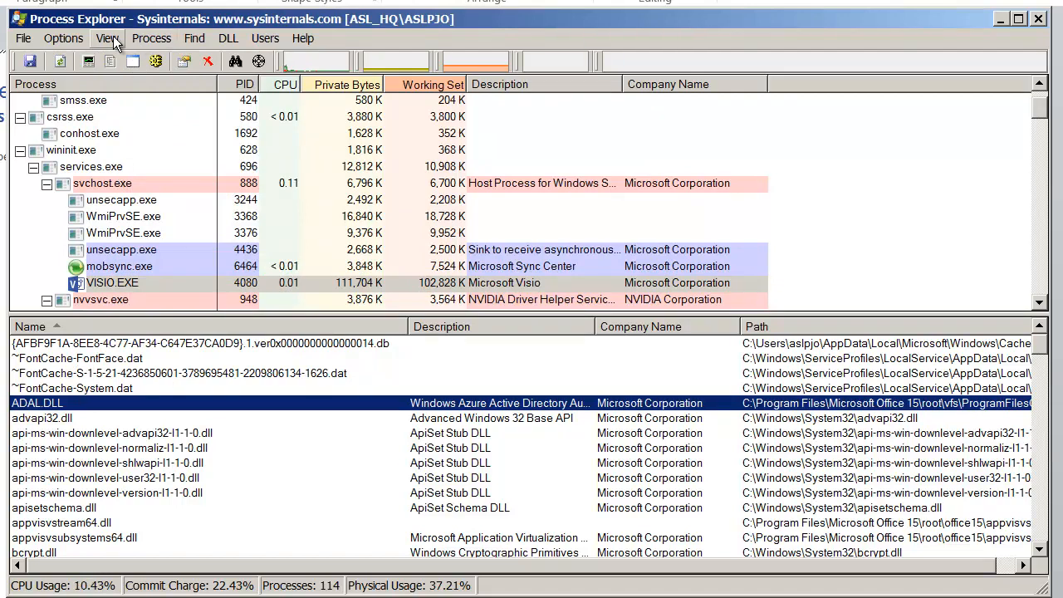
Switch the lower pane to VISIO.EXE's handles and select an Event handle
click(113, 39)
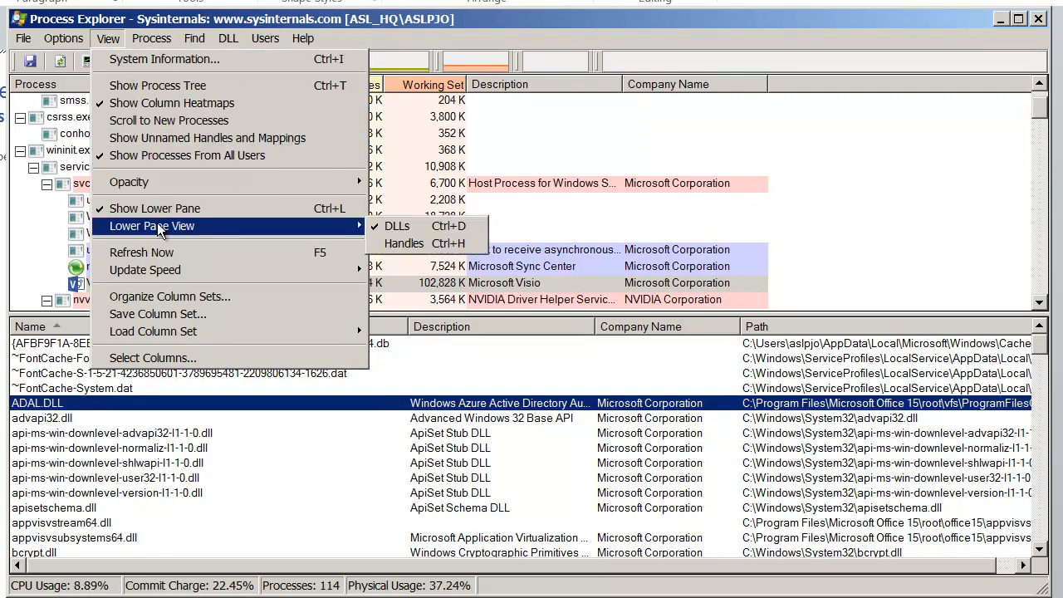
click(407, 244)
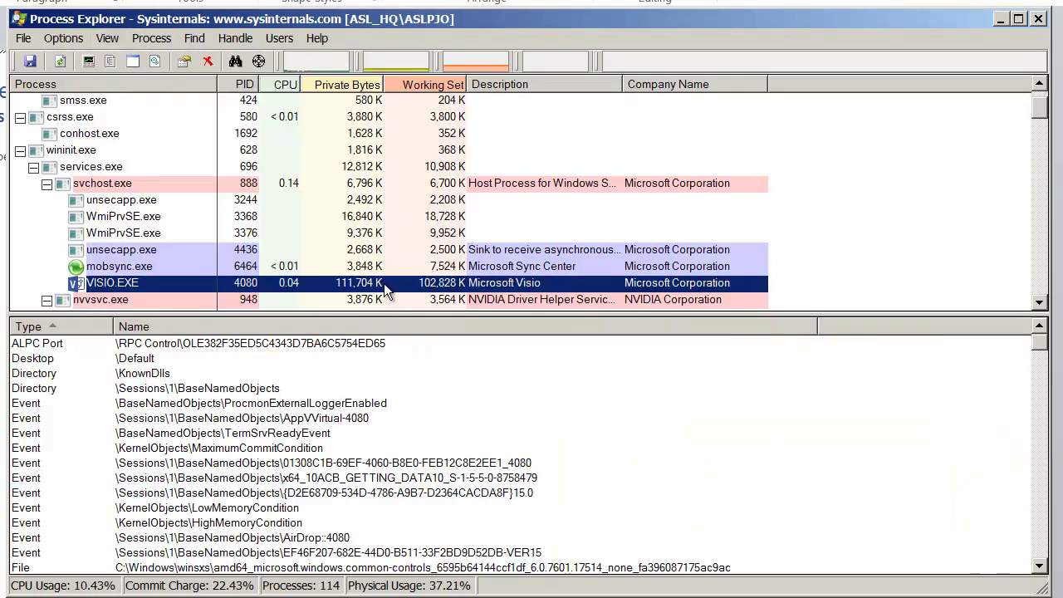
click(218, 462)
Browse the handles from Events through Files to registry keys like HKCU\Software\Classes, then switch to the presentation
key(Down)
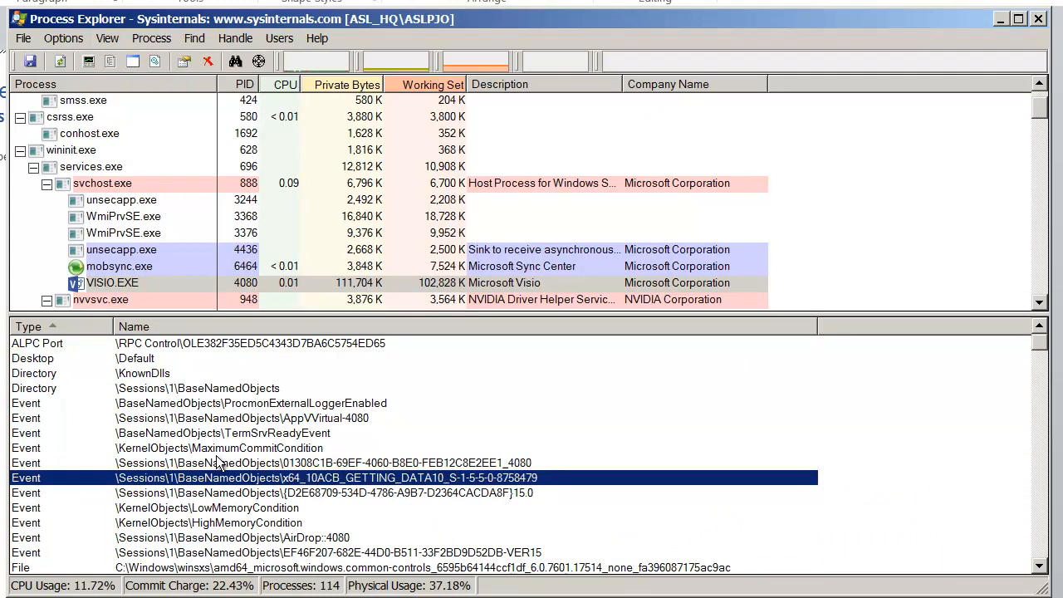
key(Down)
key(Down)
key(Down)
key(Down)
key(Down)
key(Down)
key(Down)
key(Down)
key(Up)
key(Up)
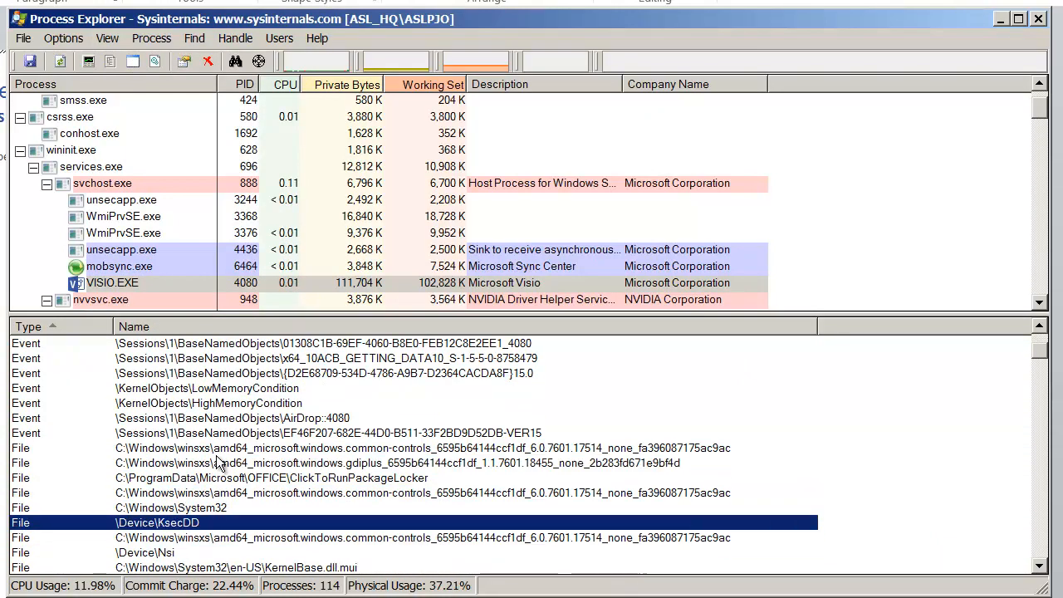
key(Up)
key(Up)
key(Up)
key(Up)
key(Down)
key(Down)
key(Down)
key(Down)
key(Down)
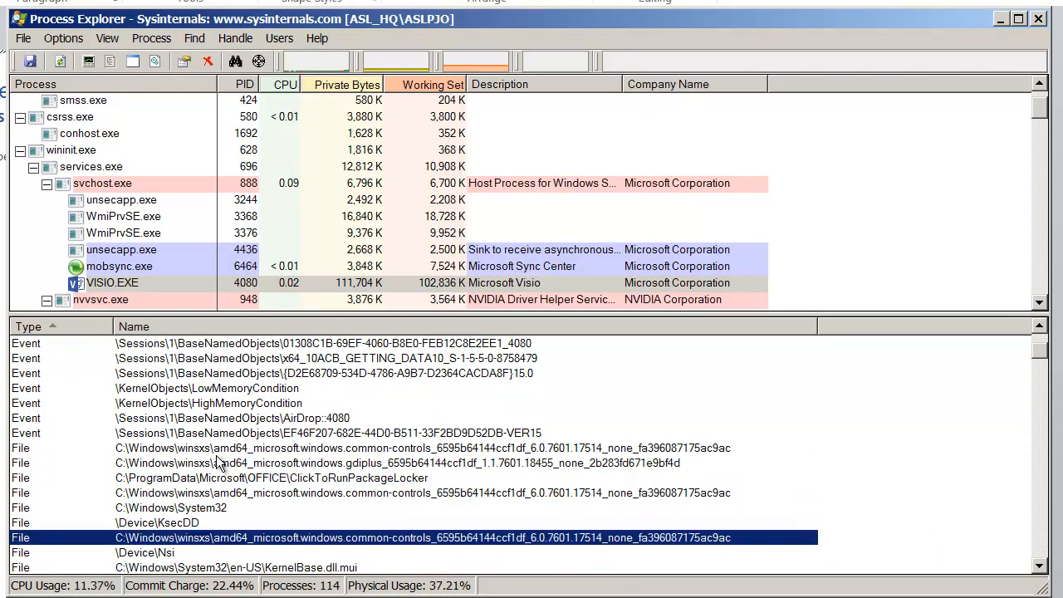
key(Down)
key(Down)
key(Down)
key(Down)
key(Up)
key(Down)
key(Down)
key(Down)
key(Down)
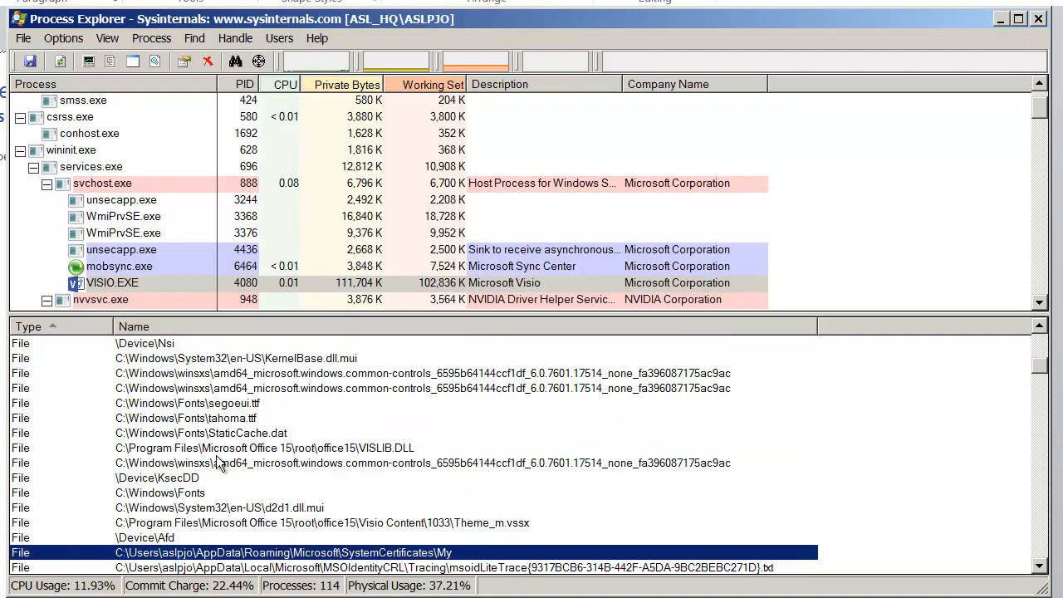
key(Down)
key(Down)
key(Down)
key(Down)
key(Down)
key(Down)
key(Down)
key(Down)
key(Down)
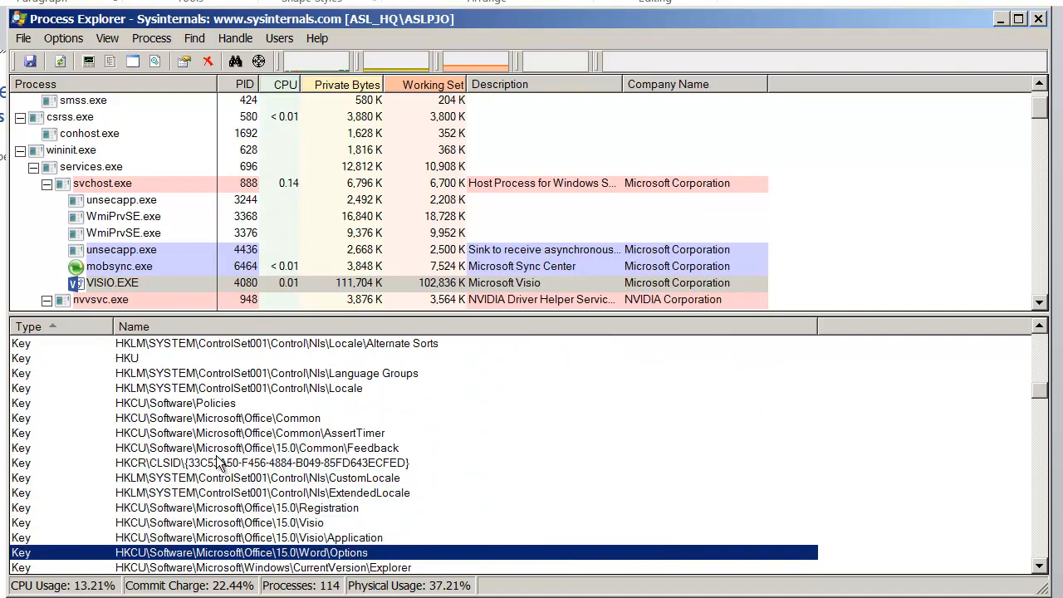
key(Down)
key(Down)
key(Down)
key(Down)
key(Up)
key(Up)
key(Up)
key(Up)
key(Up)
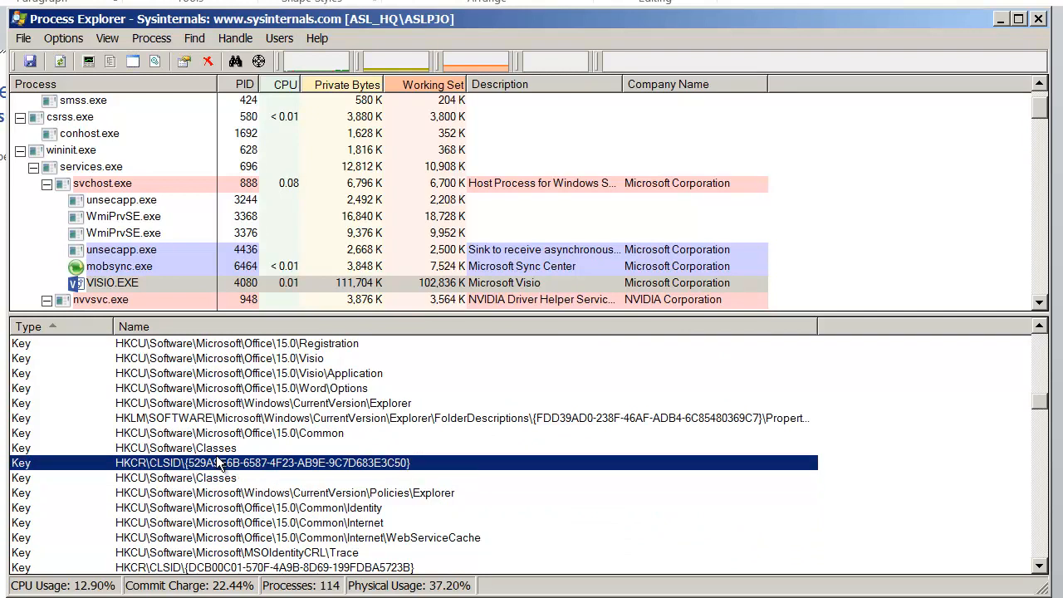
key(Up)
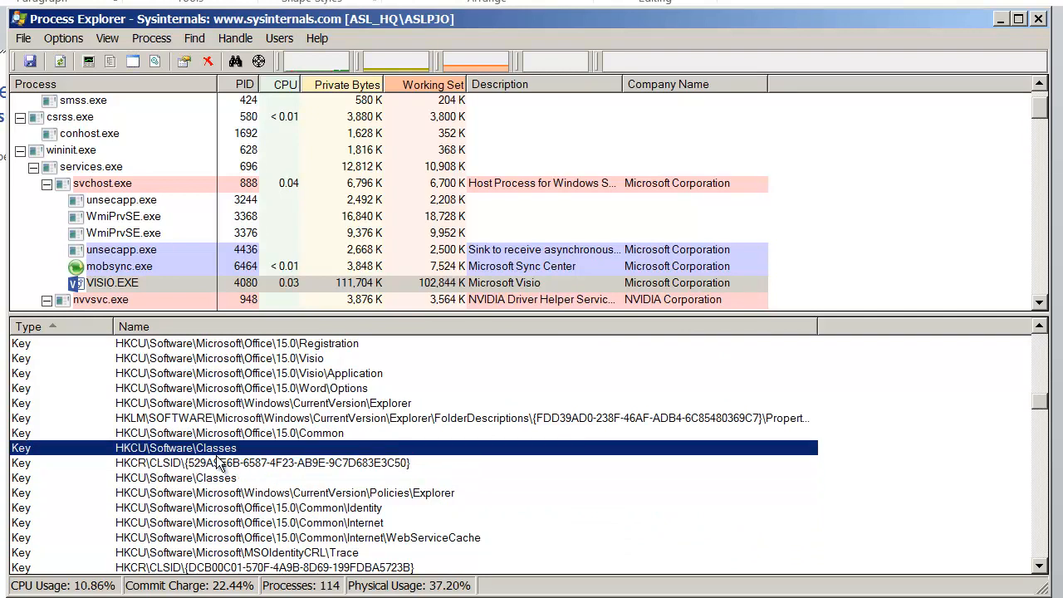
key(alt+Tab)
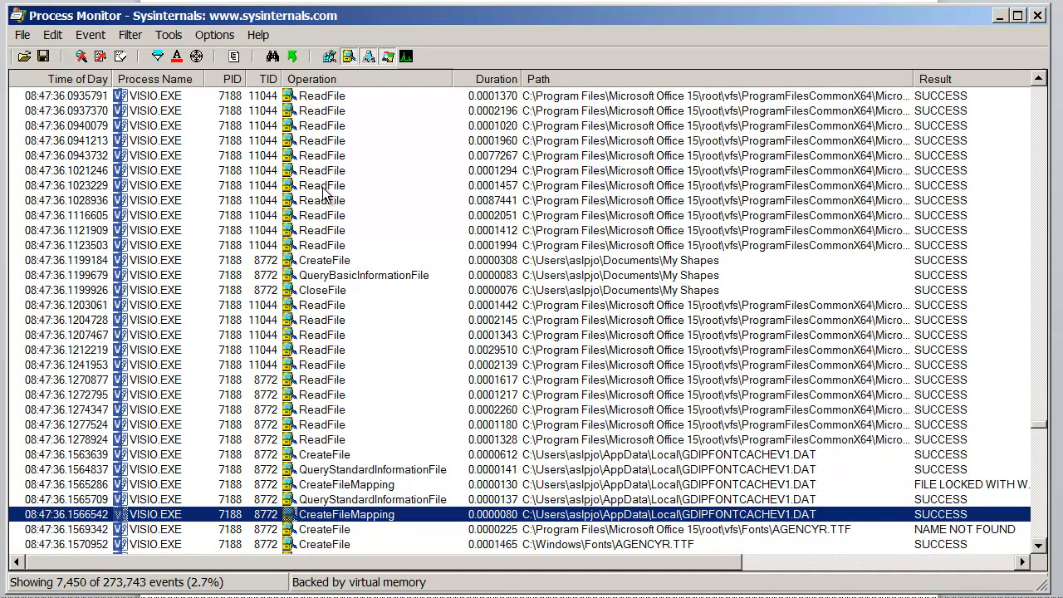
Turn registry activity back on and open the earliest VISIO.EXE CreateFile event's details
click(329, 57)
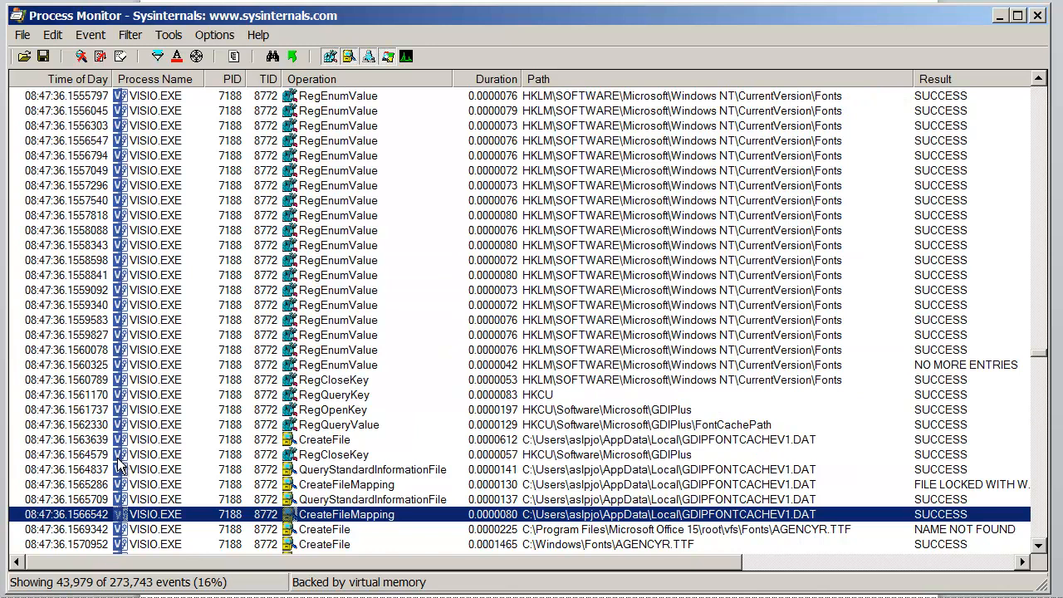
key(ctrl+Home)
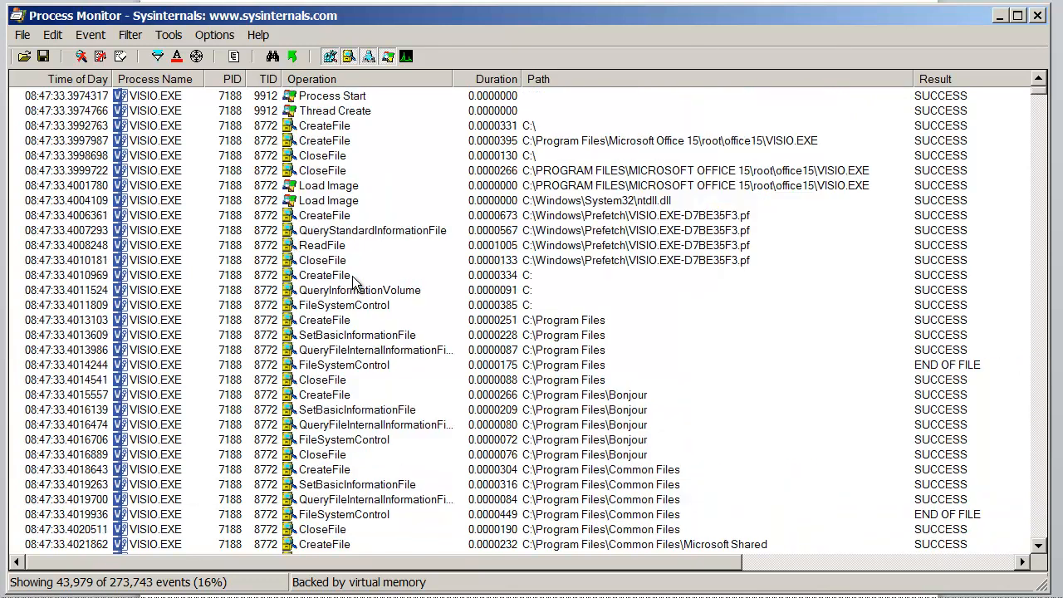
double_click(141, 143)
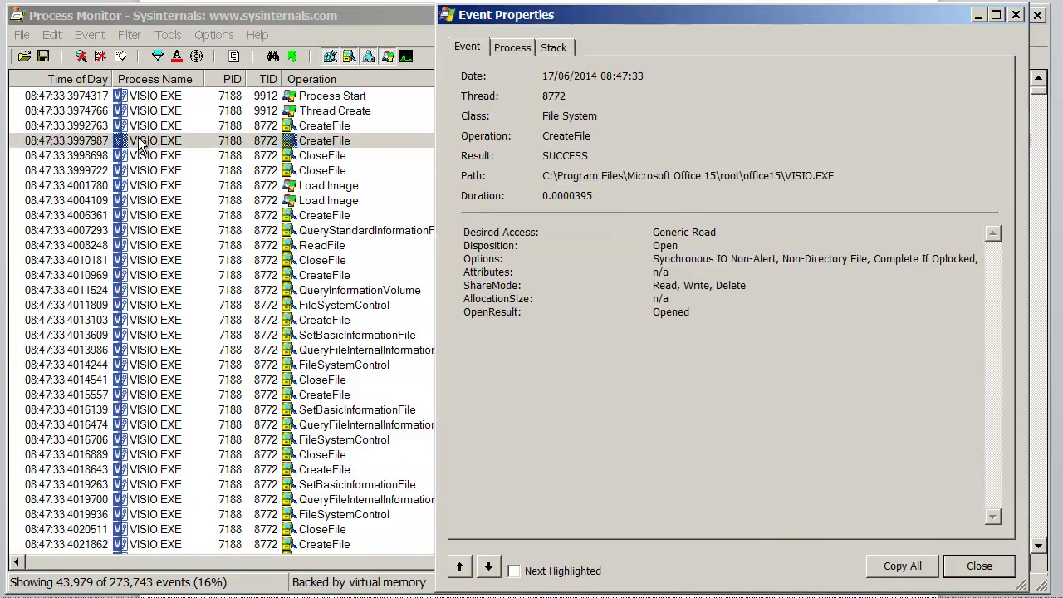
Review its call stack down to the user-mode ntdll.dll frame 31, then close the details
click(554, 47)
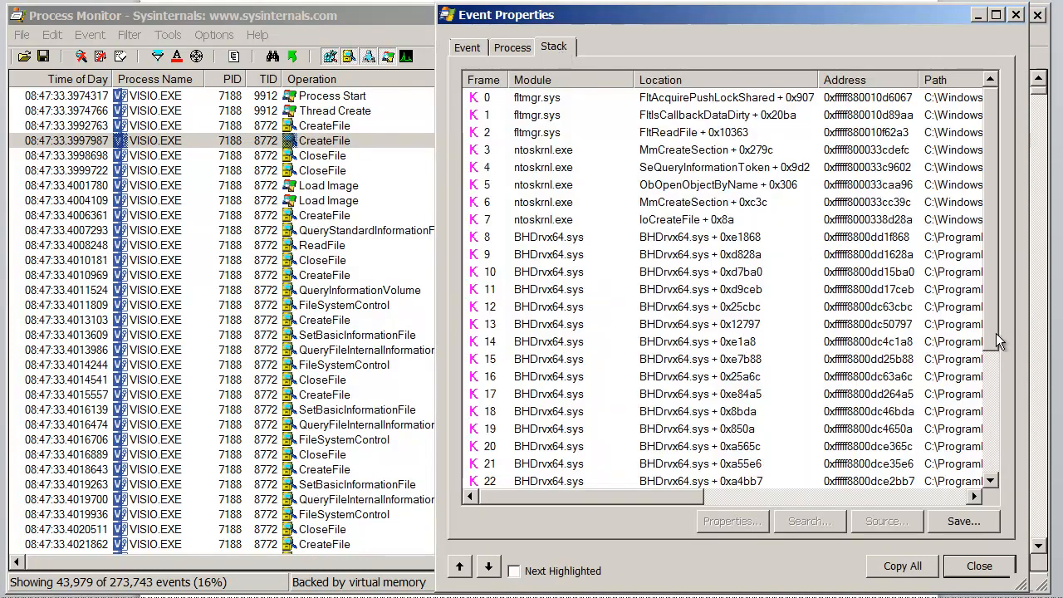
drag(994, 322, 1000, 422)
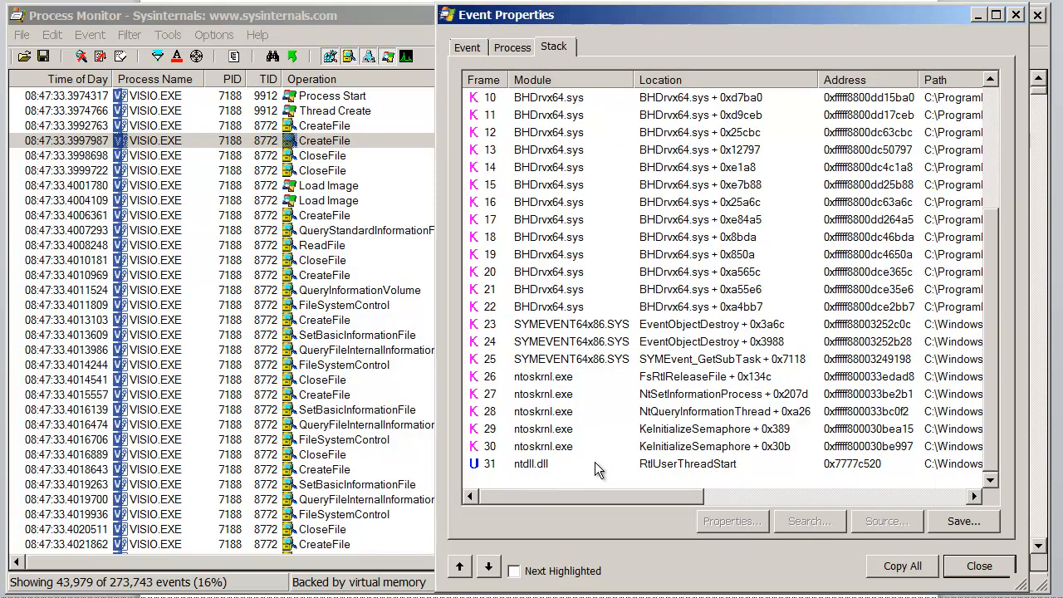
click(521, 468)
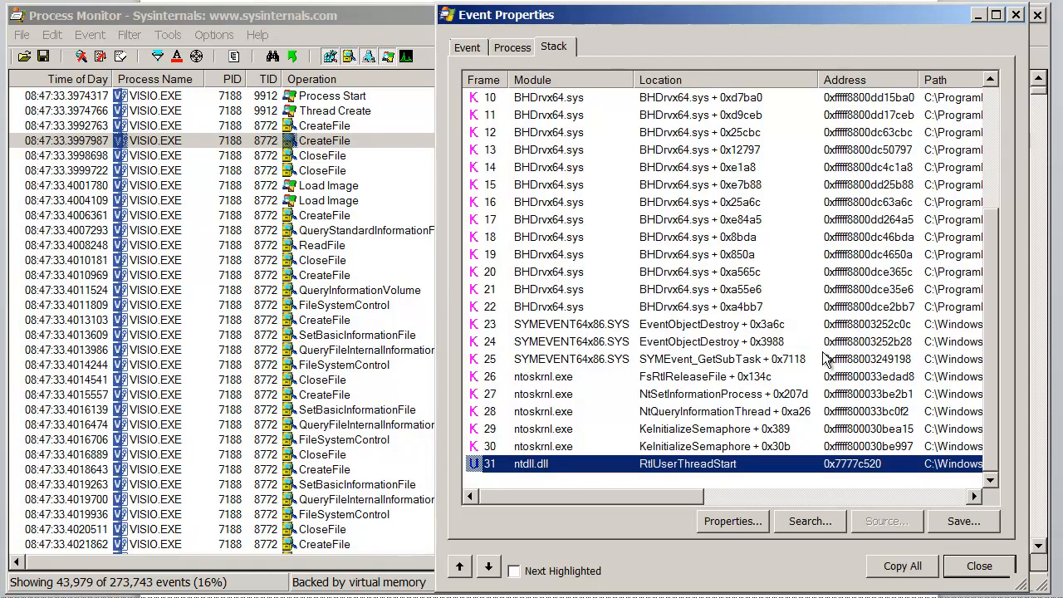
click(979, 567)
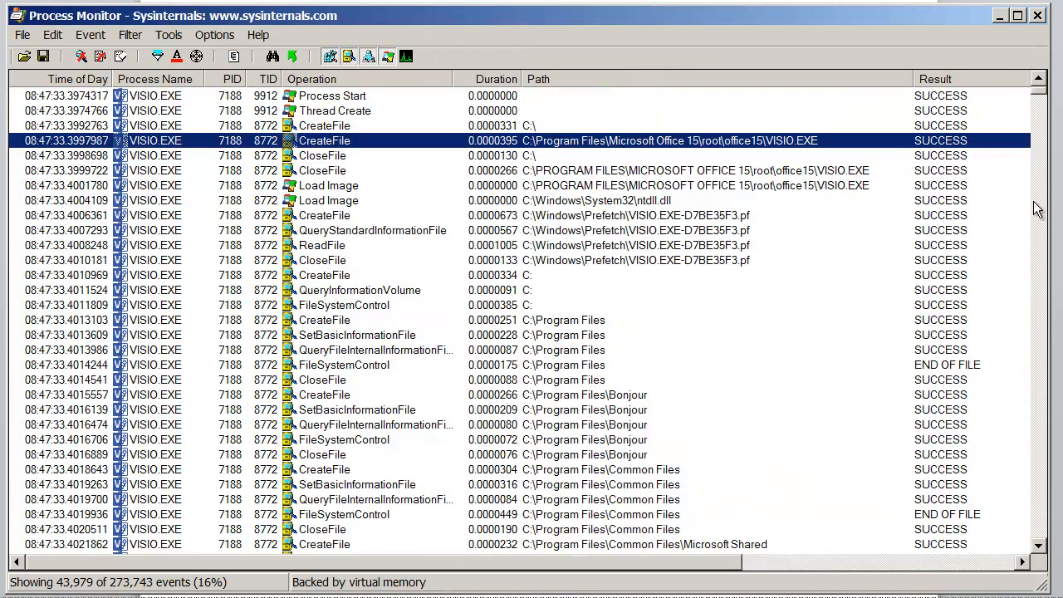
drag(1040, 94, 1038, 369)
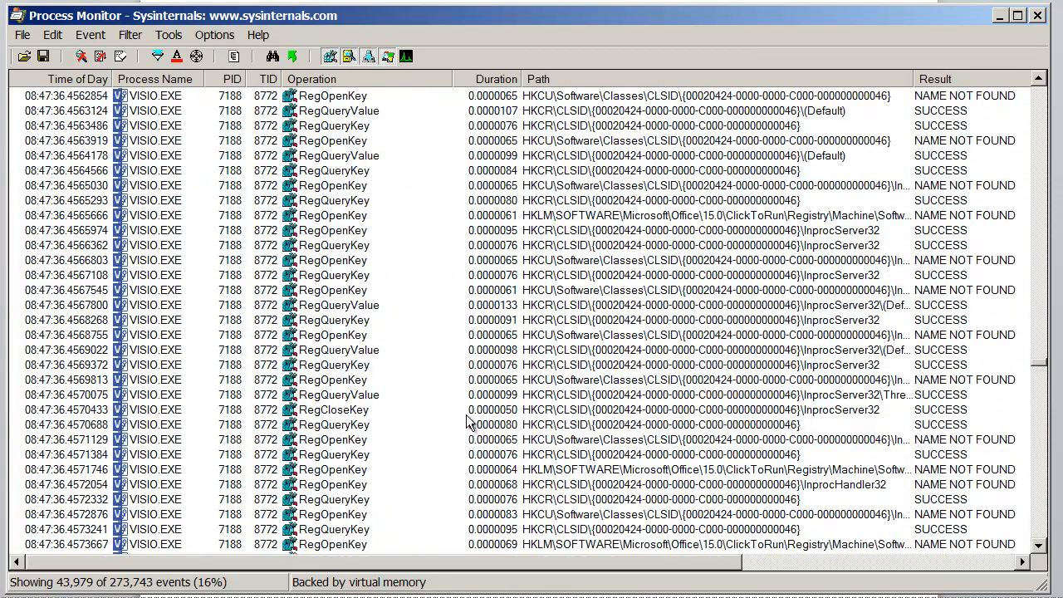
Show the RegOpenKey event's call stack and select the sysfer.dll frame 7
double_click(353, 382)
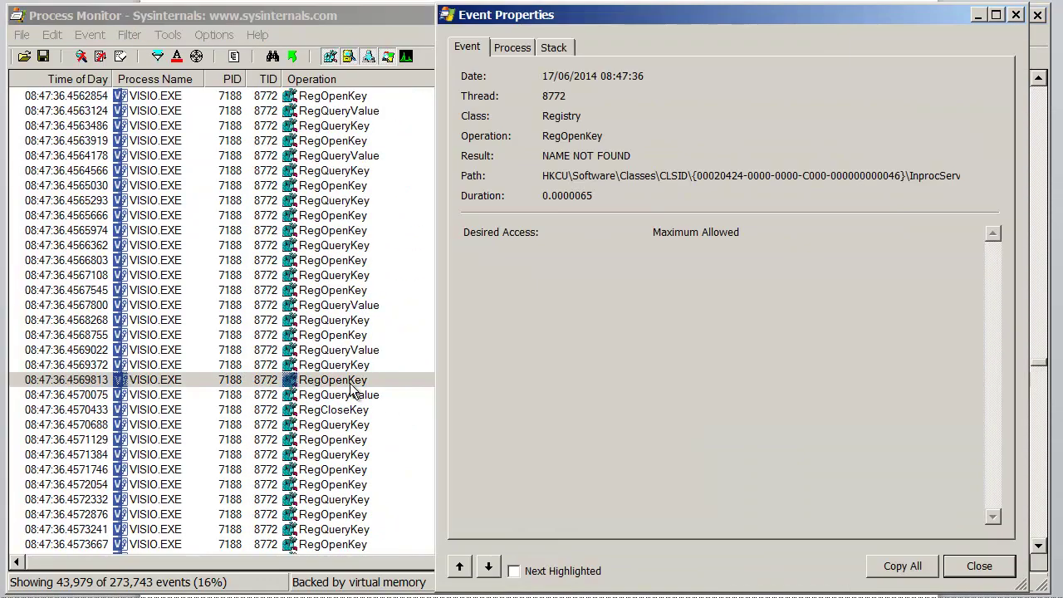
click(554, 48)
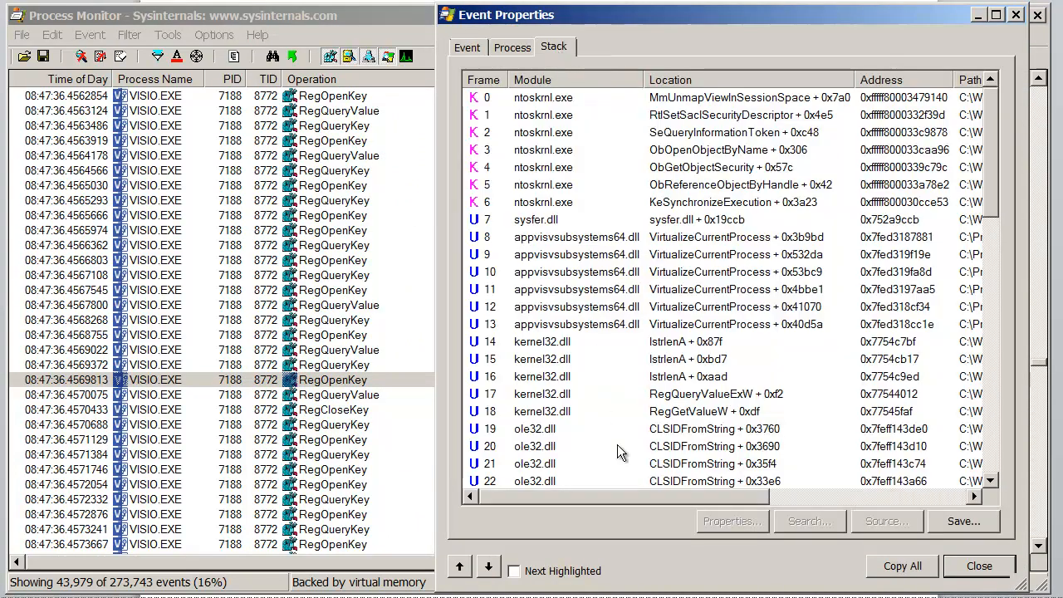
drag(991, 207, 995, 474)
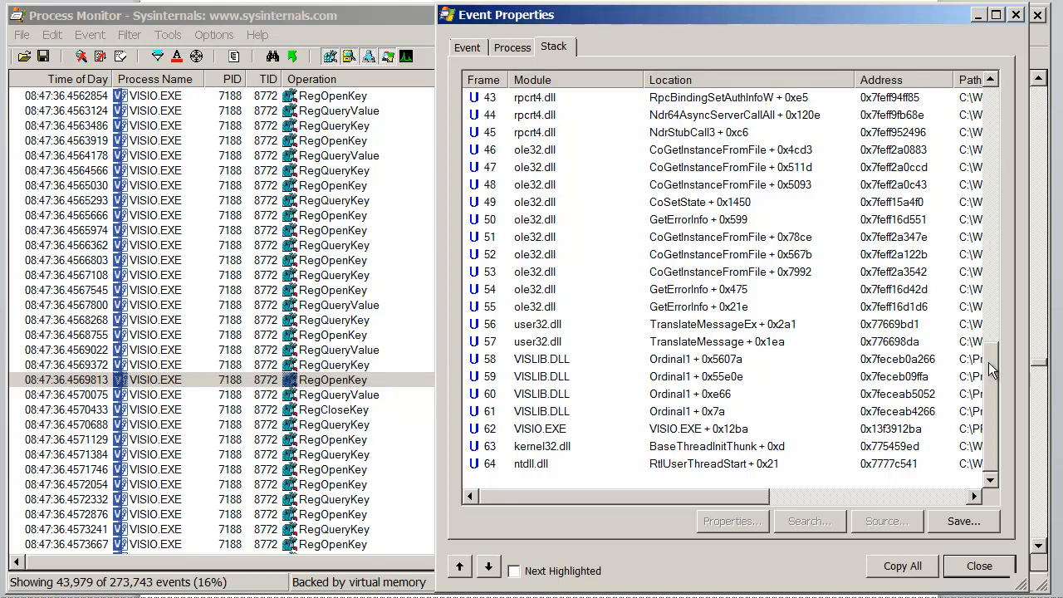
drag(992, 370, 989, 128)
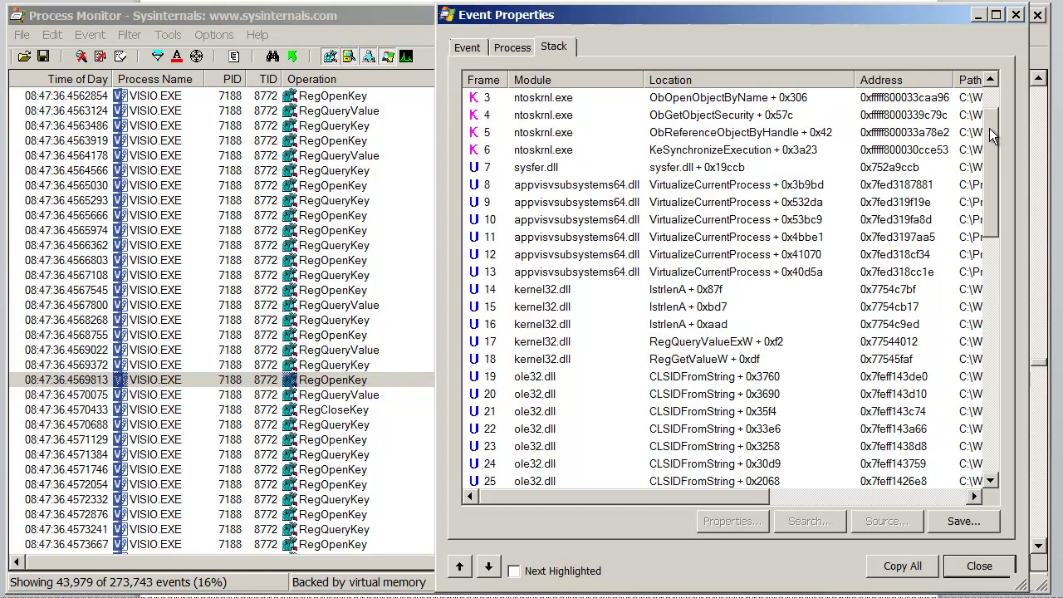
click(528, 169)
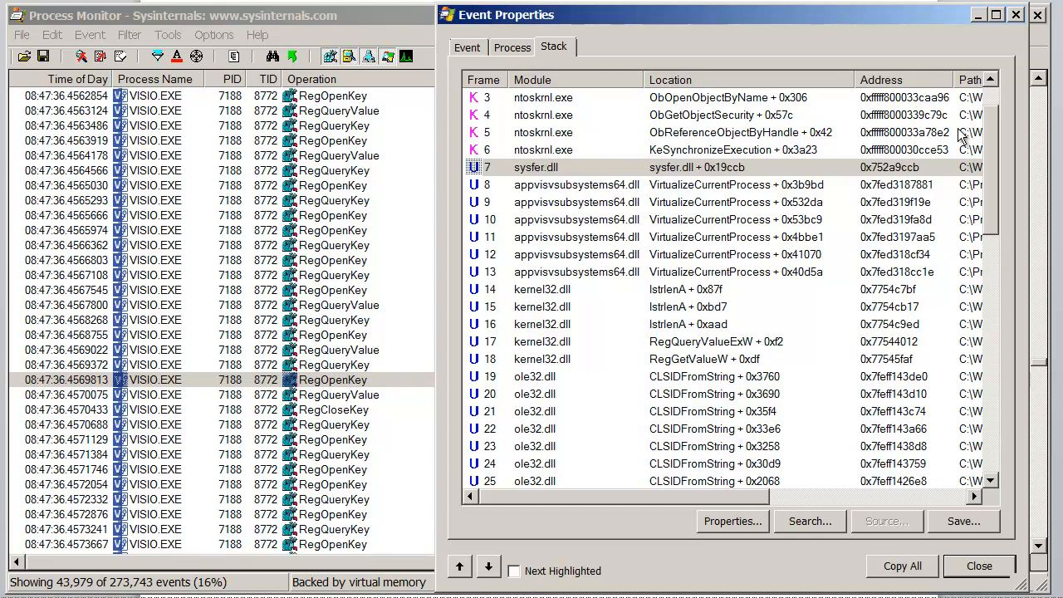
scroll(992, 133, up, 1)
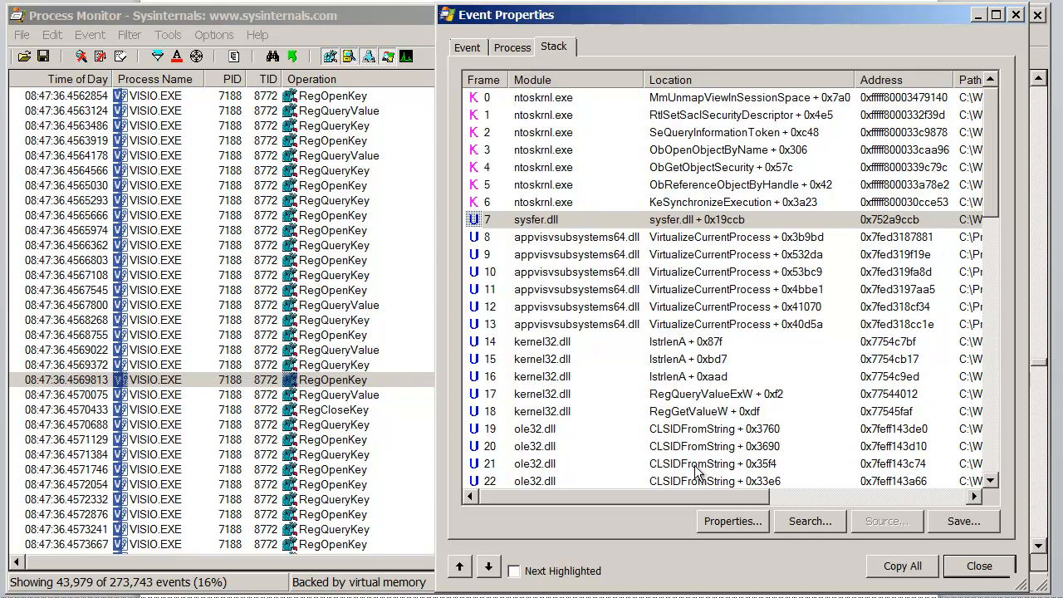
drag(993, 206, 1011, 489)
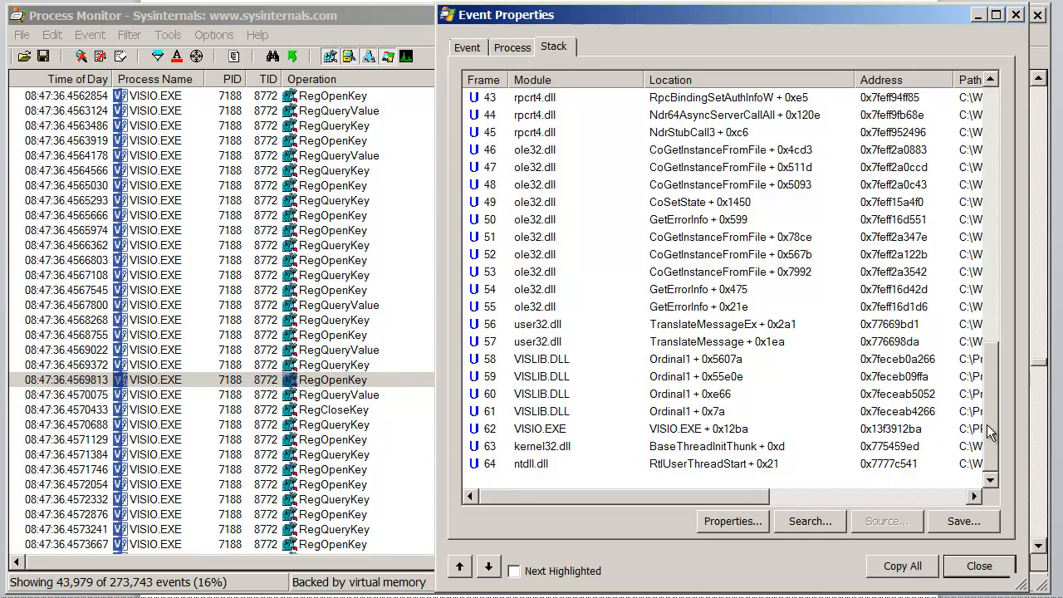
drag(987, 425, 990, 164)
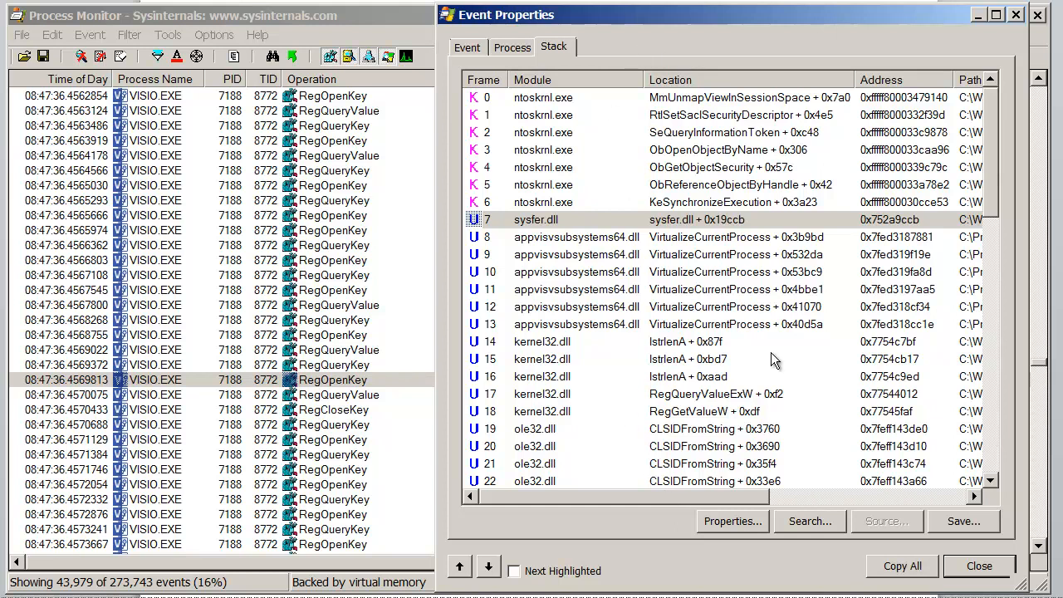
Close the Event Properties dialog, returning to the VISIO.EXE trace
click(980, 568)
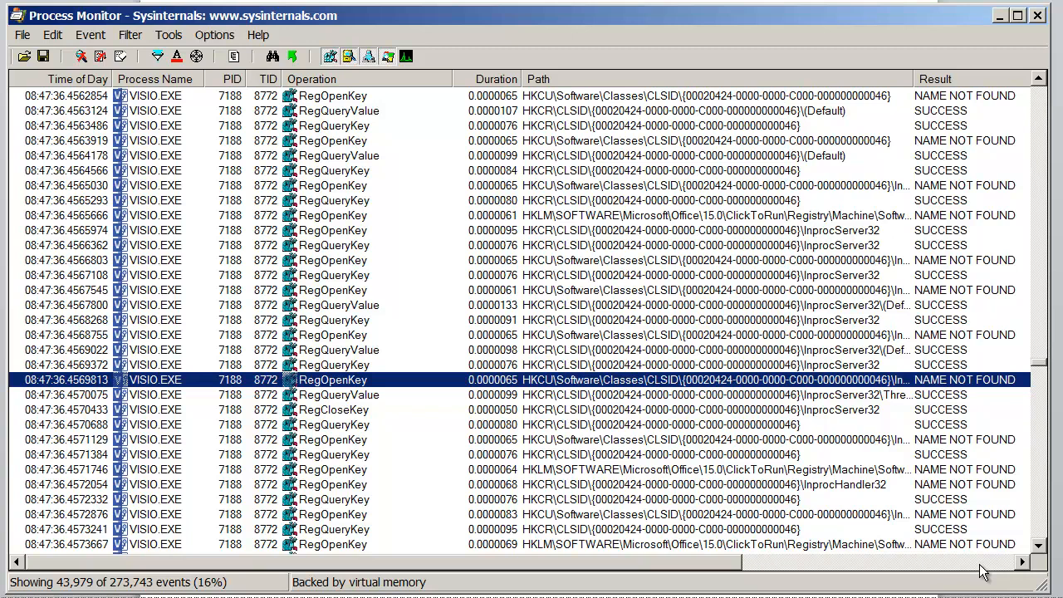